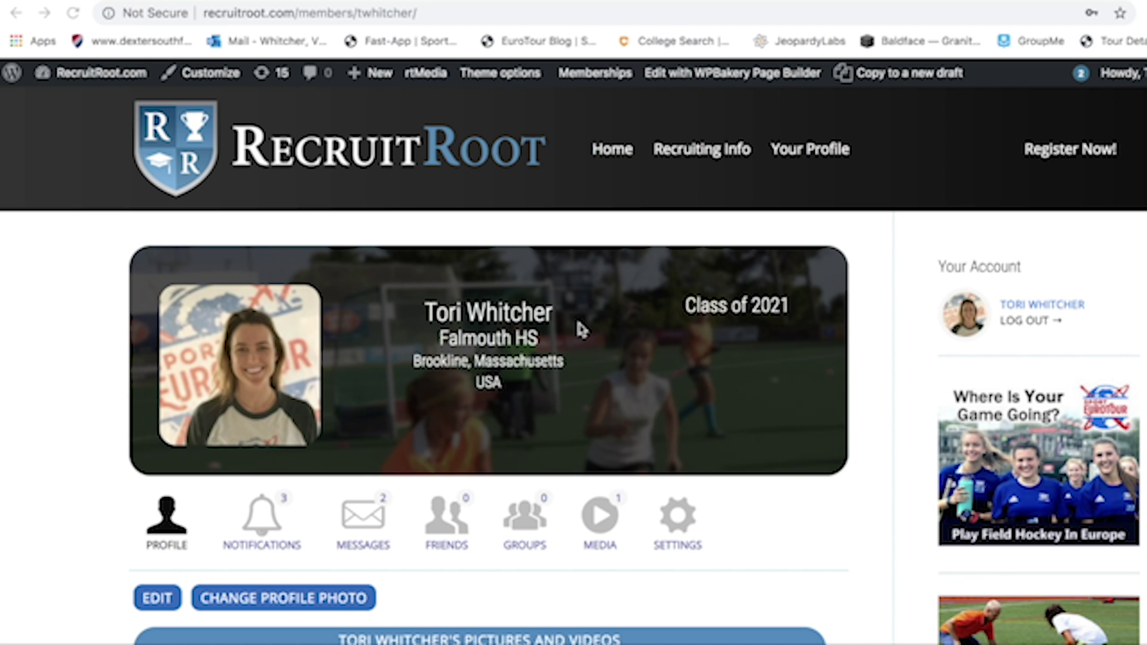
# Step: Look through the member profile from the header through the personal, player and academic information, and return to the header
pyautogui.scroll(-2, 580, 329)
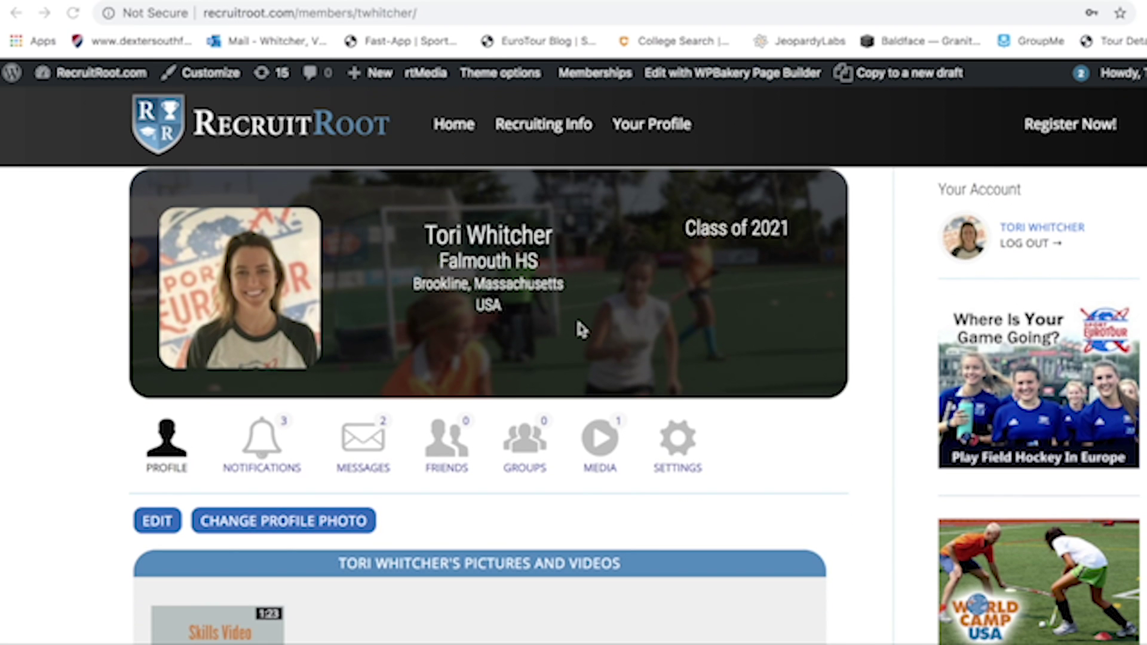
pyautogui.scroll(-5, 578, 323)
pyautogui.scroll(6, 577, 323)
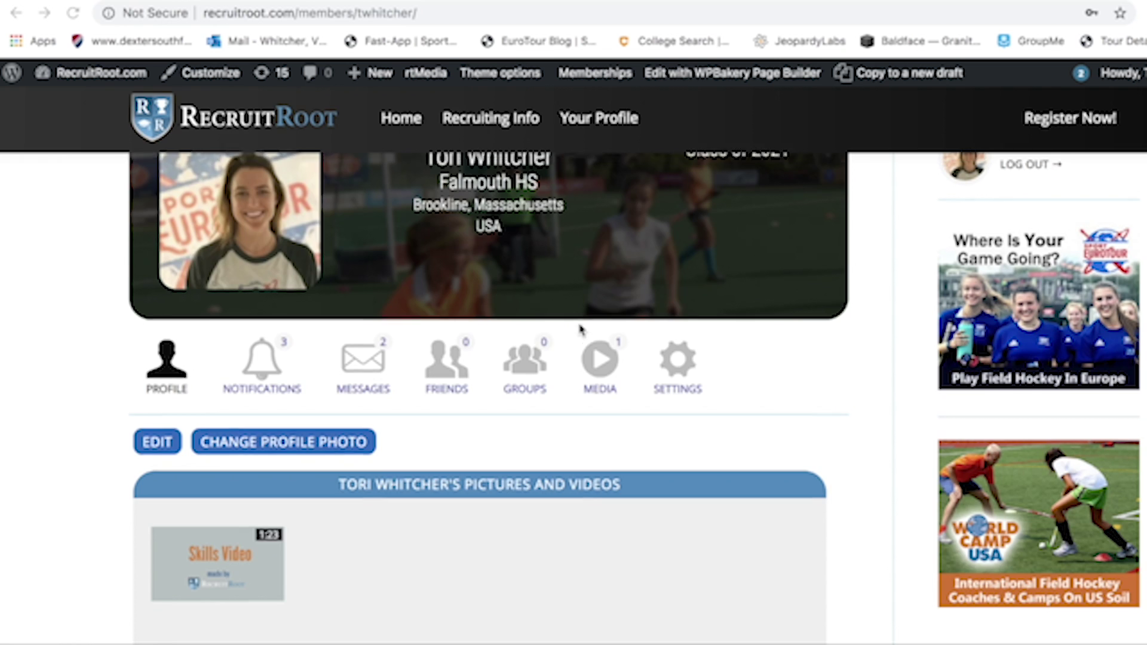
pyautogui.scroll(-8, 578, 328)
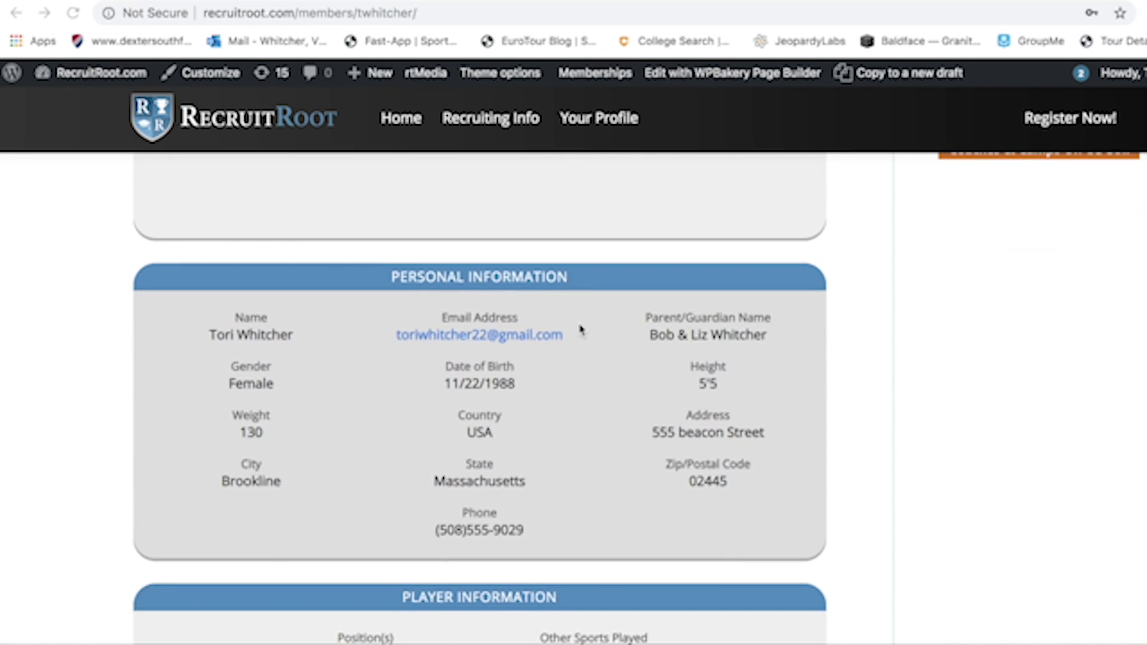
pyautogui.scroll(-7, 580, 328)
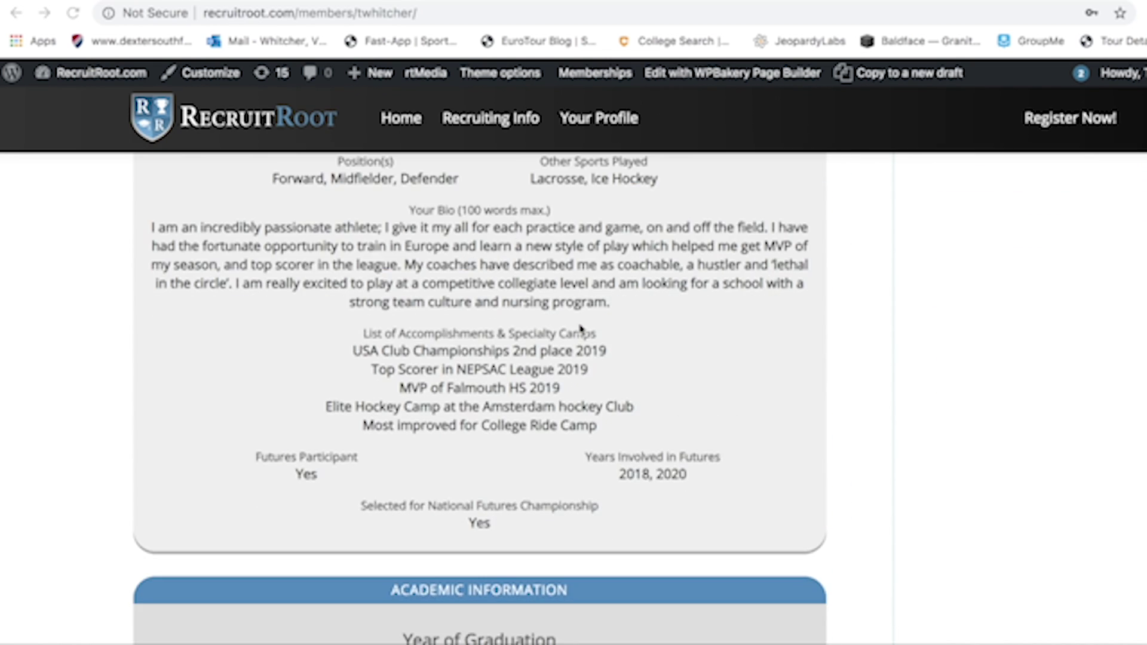
pyautogui.scroll(3, 581, 329)
pyautogui.scroll(-10, 575, 425)
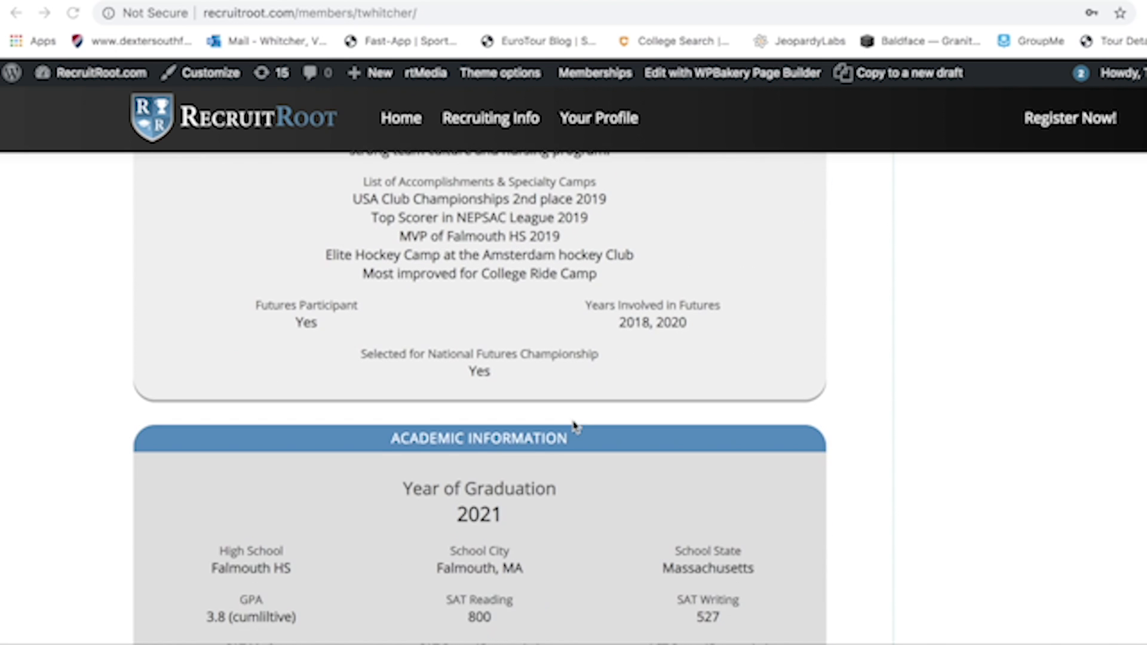
pyautogui.scroll(-10, 575, 426)
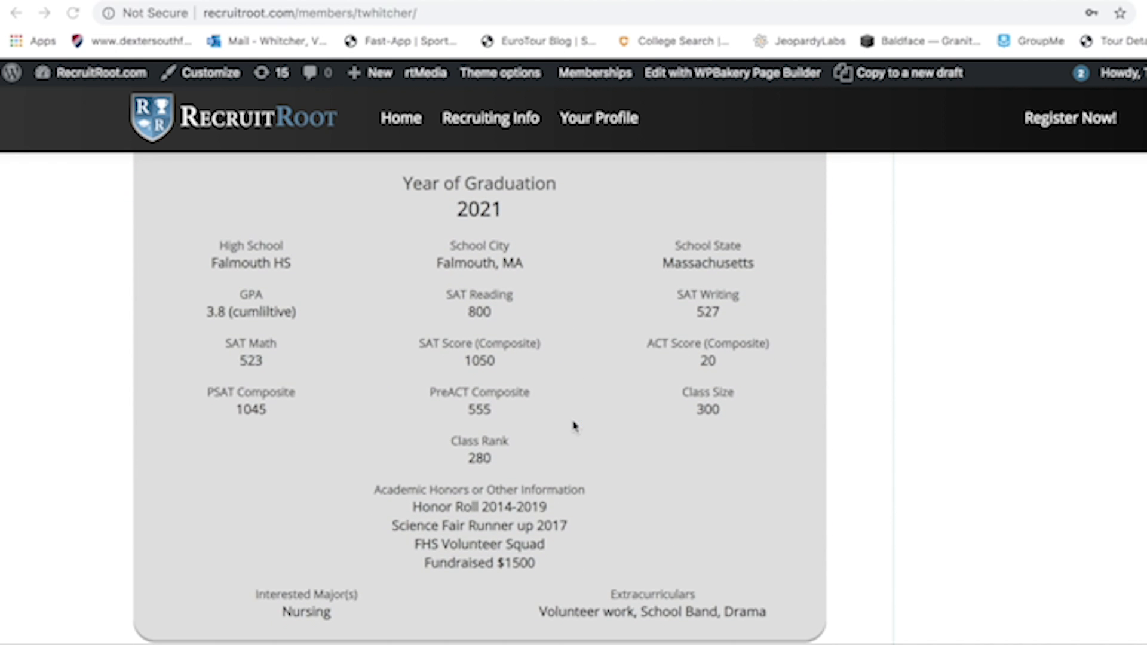
pyautogui.scroll(15, 573, 426)
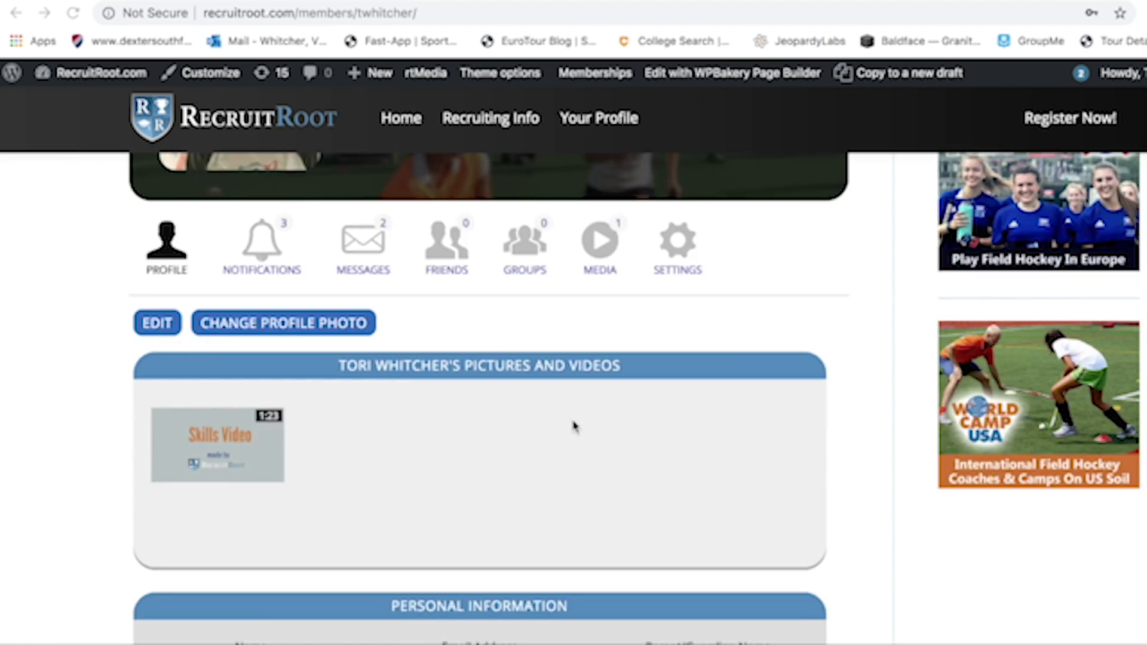
pyautogui.scroll(-2, 573, 426)
pyautogui.scroll(2, 573, 426)
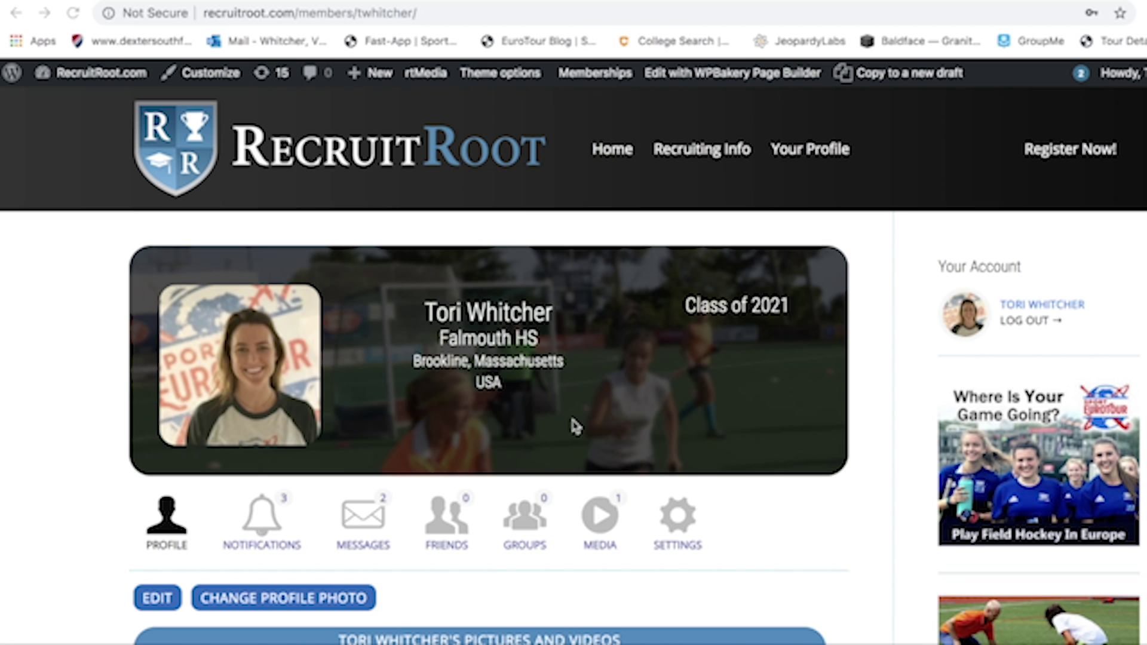
# Step: Look over the profile's header, its pictures and videos section and the start of the personal information
pyautogui.scroll(-3, 575, 427)
pyautogui.scroll(3, 575, 426)
pyautogui.scroll(-5, 575, 425)
pyautogui.scroll(5, 575, 426)
pyautogui.scroll(-5, 575, 427)
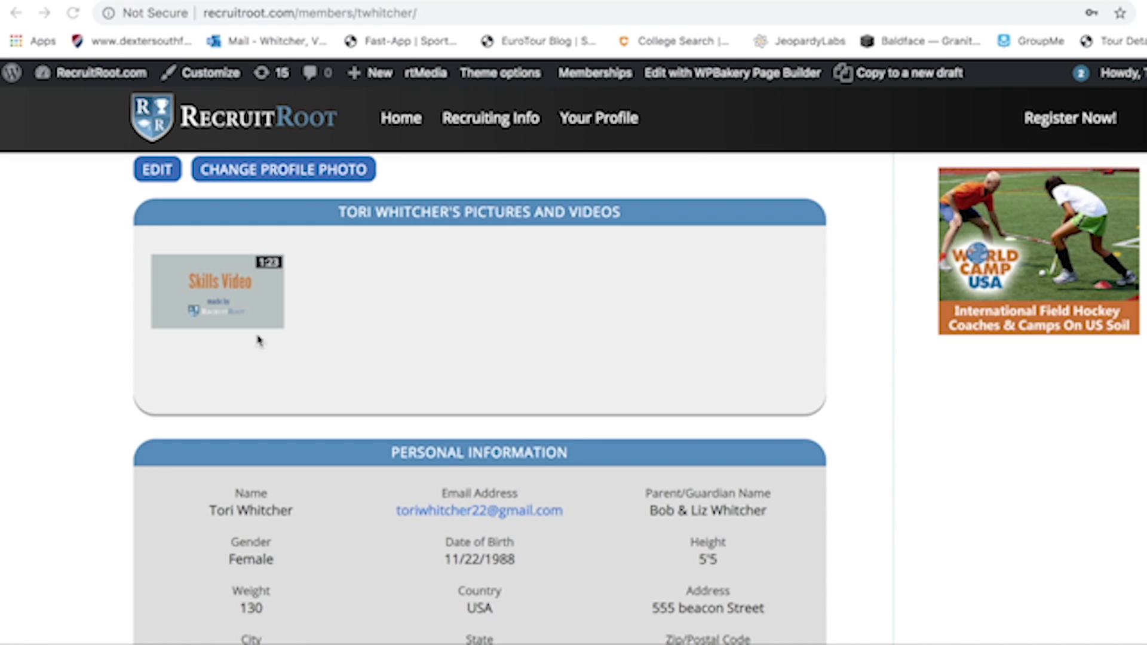
pyautogui.scroll(-5, 508, 562)
pyautogui.scroll(-5, 507, 562)
pyautogui.scroll(10, 506, 559)
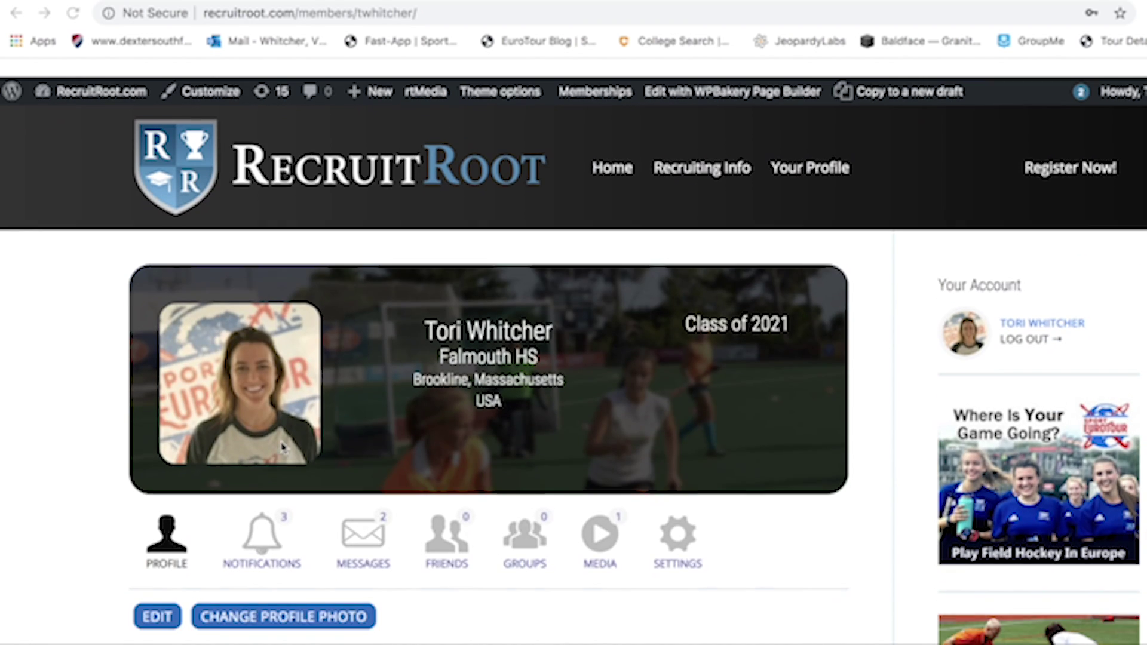
pyautogui.scroll(-1, 457, 616)
pyautogui.scroll(-4, 457, 615)
pyautogui.scroll(6, 457, 615)
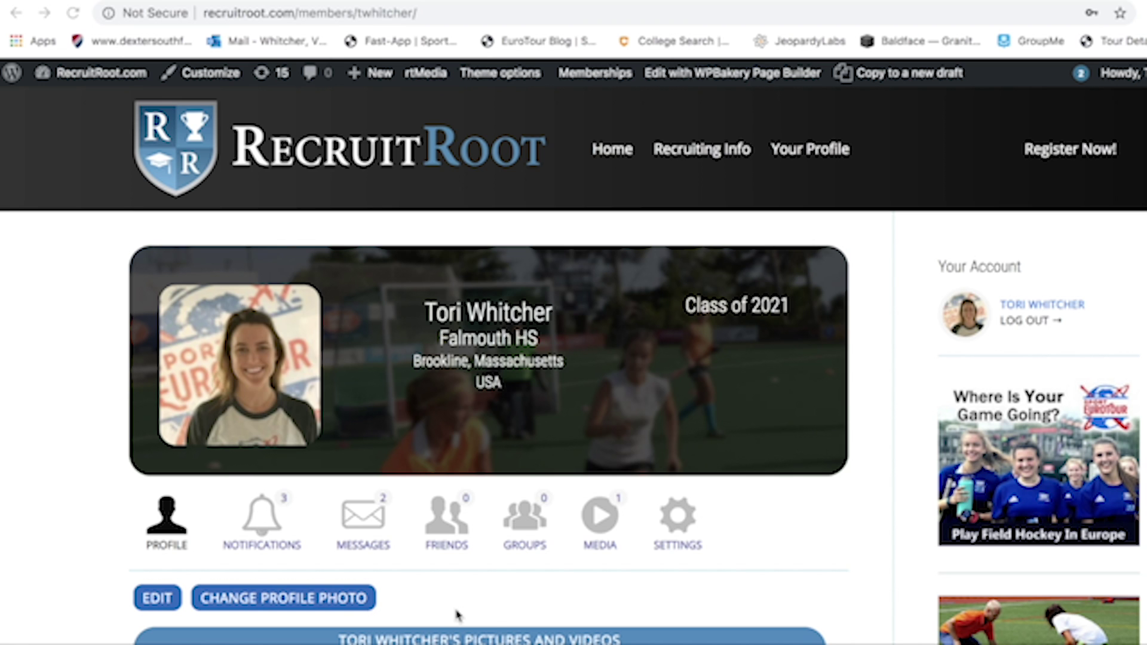
# Step: Scan the profile down to the academic and school team information, and return to the header
pyautogui.scroll(-1, 518, 508)
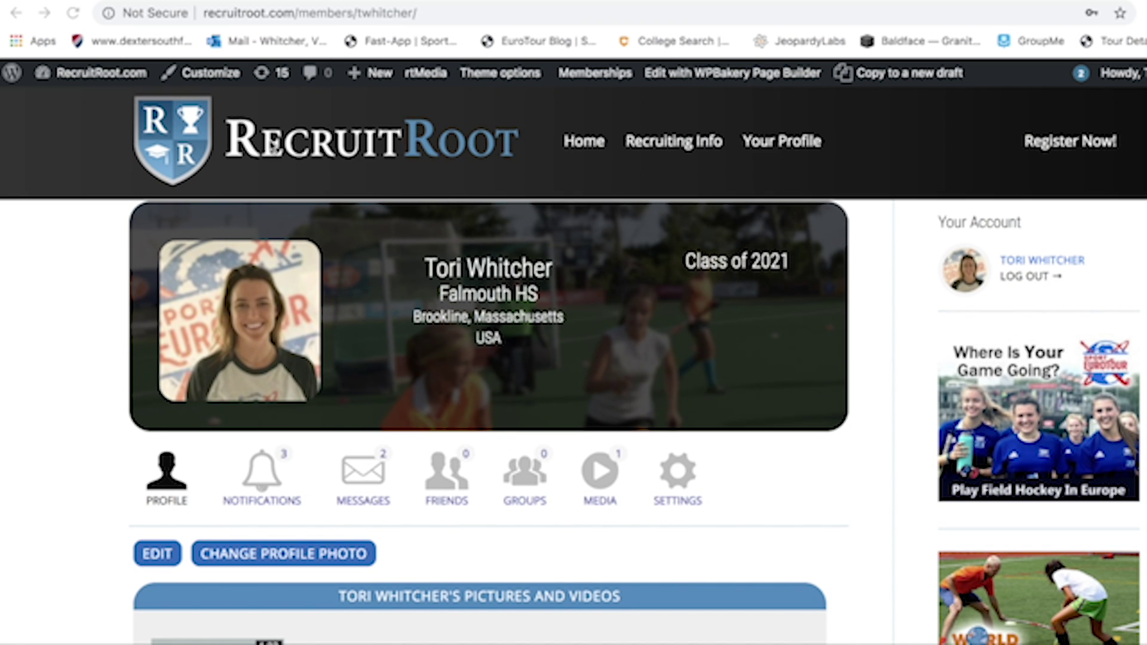
pyautogui.scroll(-5, 456, 411)
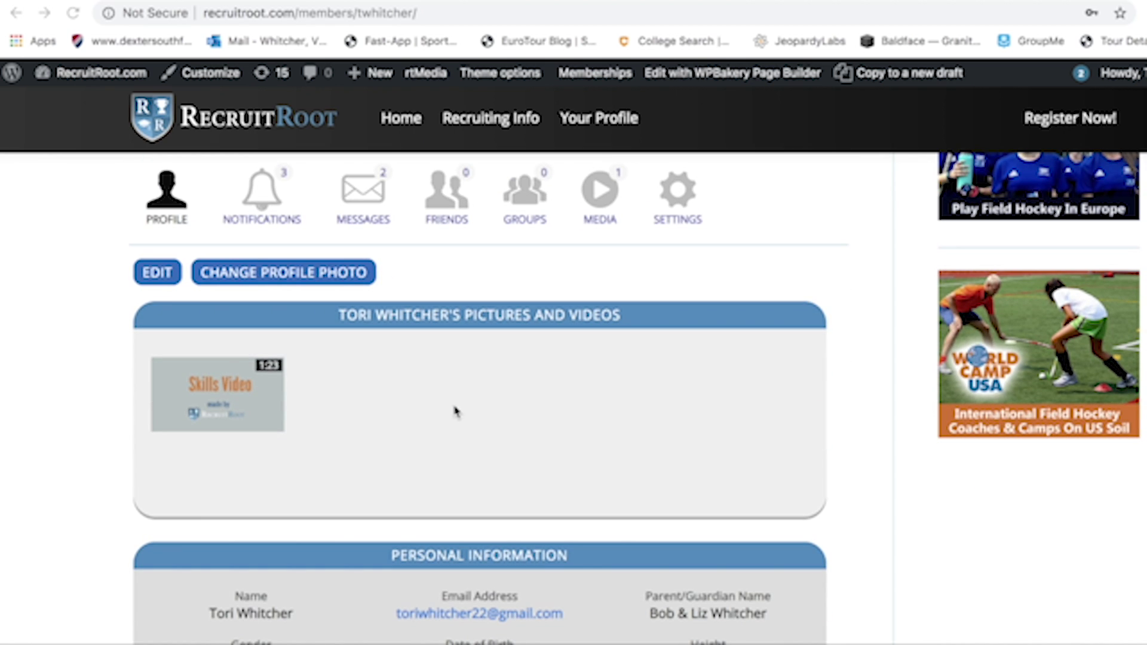
pyautogui.scroll(-15, 455, 411)
pyautogui.scroll(10, 456, 411)
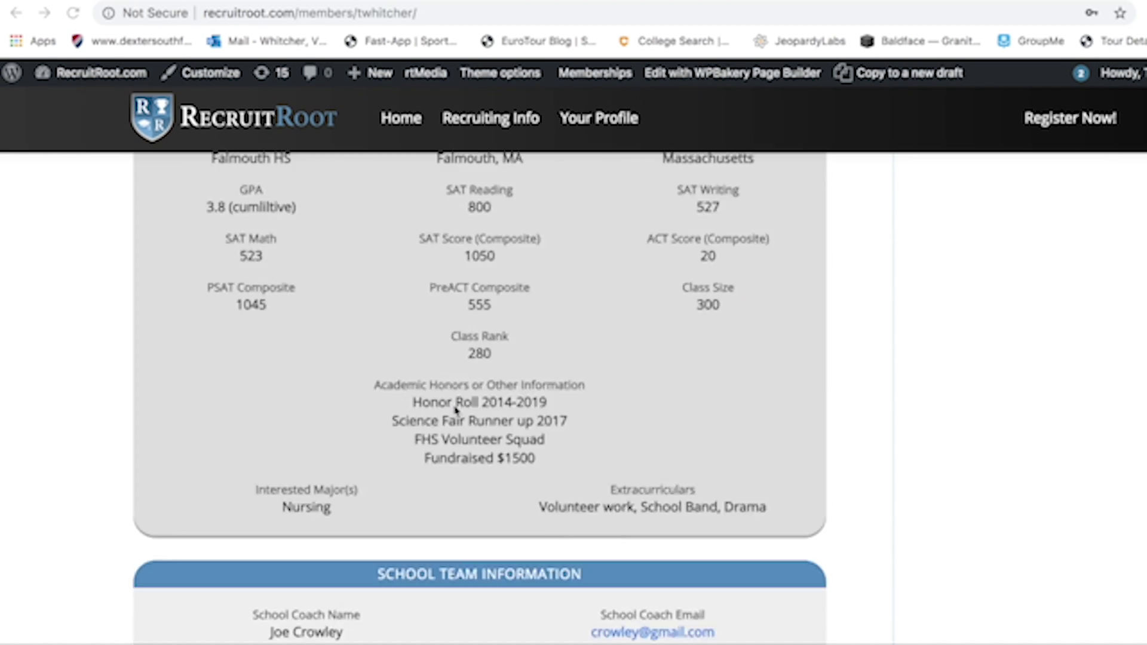
pyautogui.scroll(2, 455, 411)
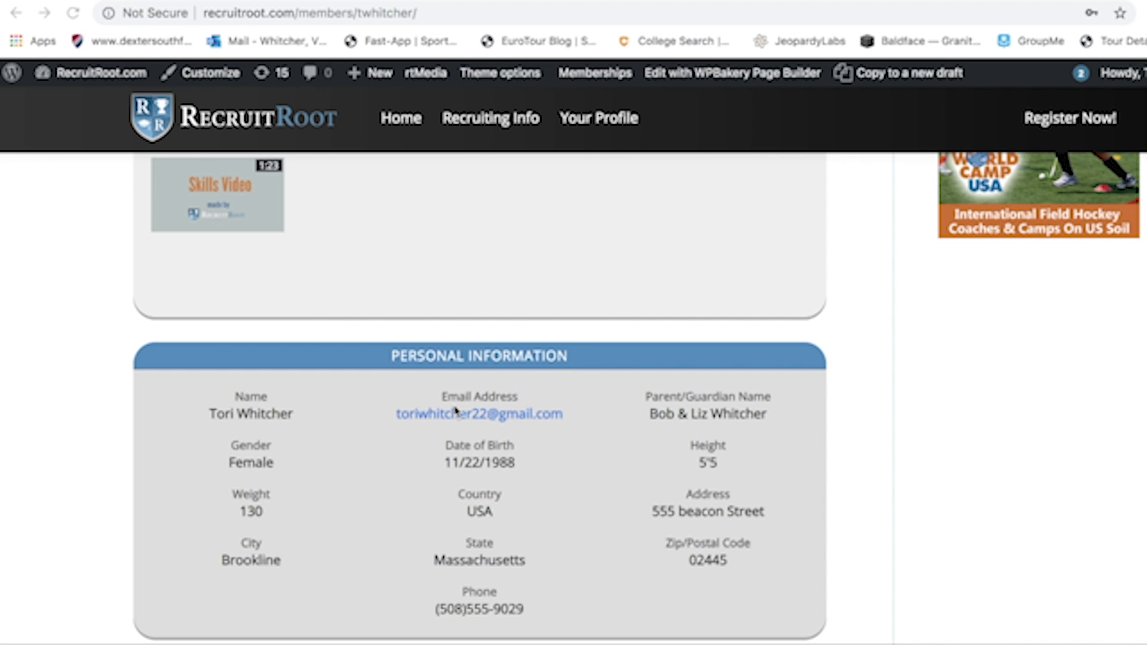
pyautogui.scroll(8, 455, 411)
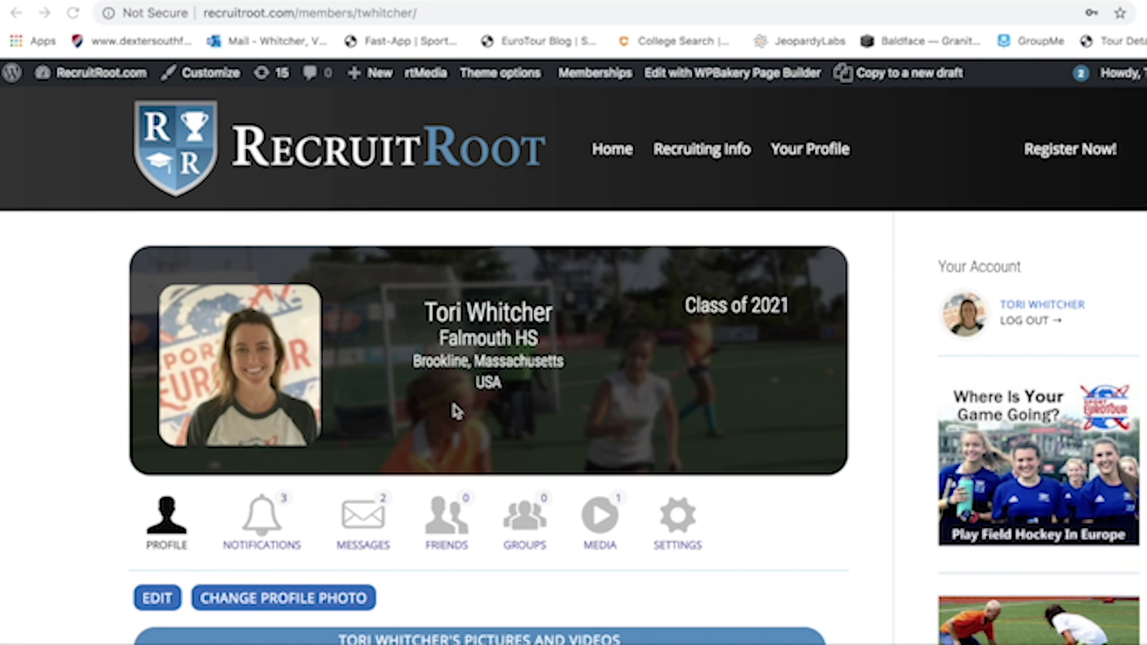
# Step: Examine the profile photo in the header and the skills video in the pictures and videos section
pyautogui.scroll(-3, 455, 411)
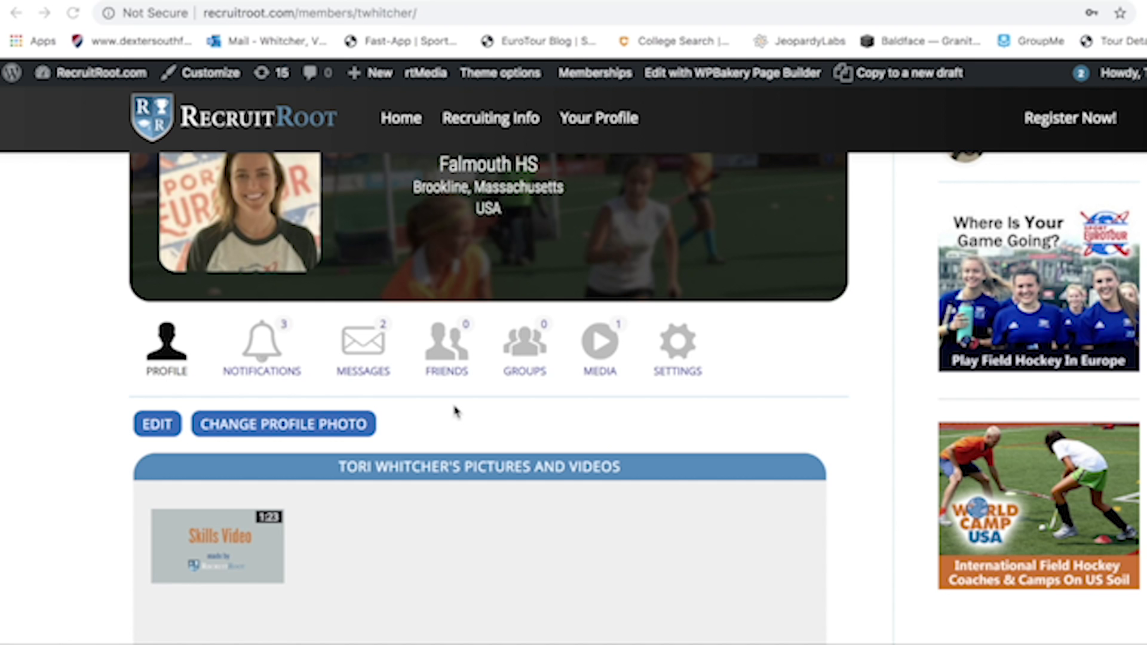
pyautogui.scroll(-3, 476, 421)
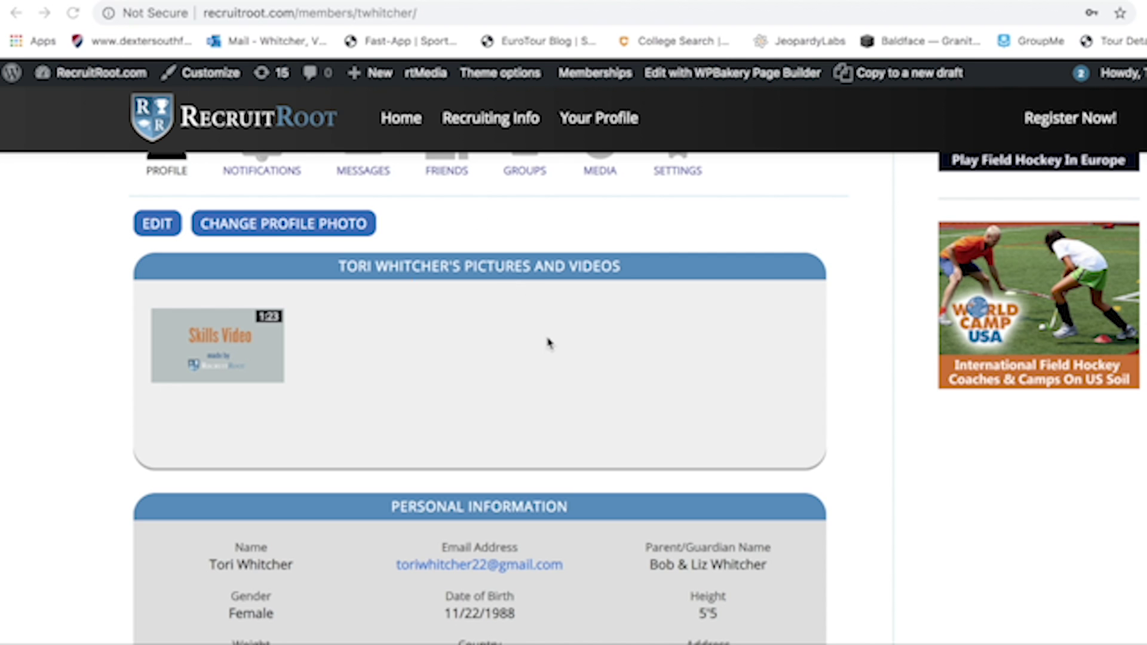
pyautogui.scroll(5, 545, 341)
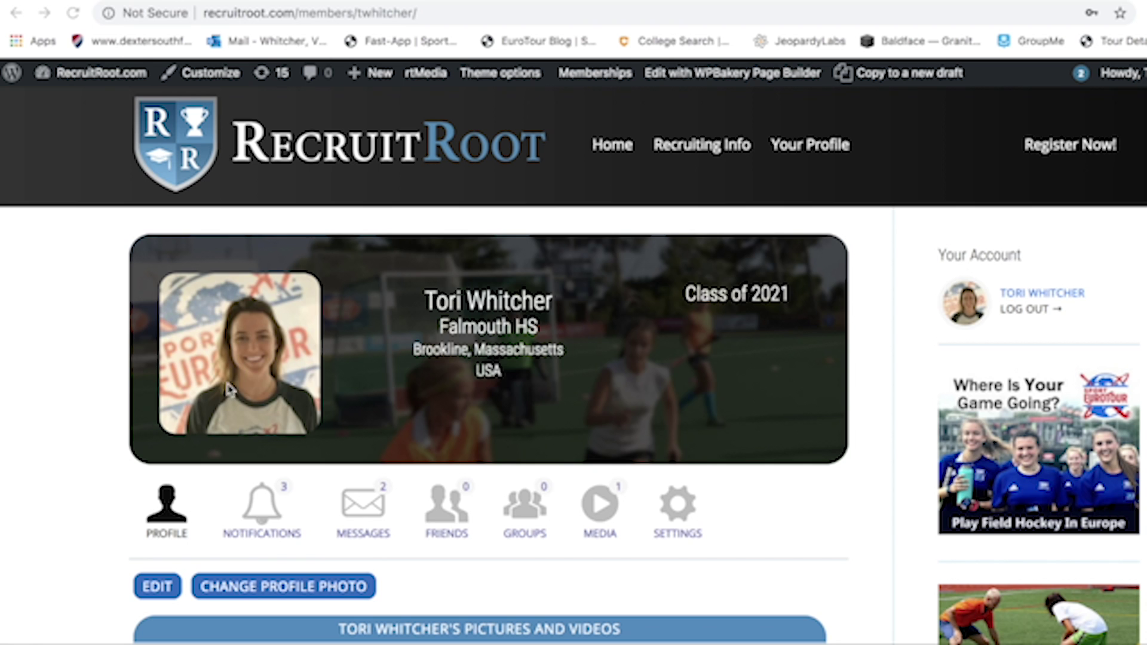
pyautogui.scroll(-1, 308, 452)
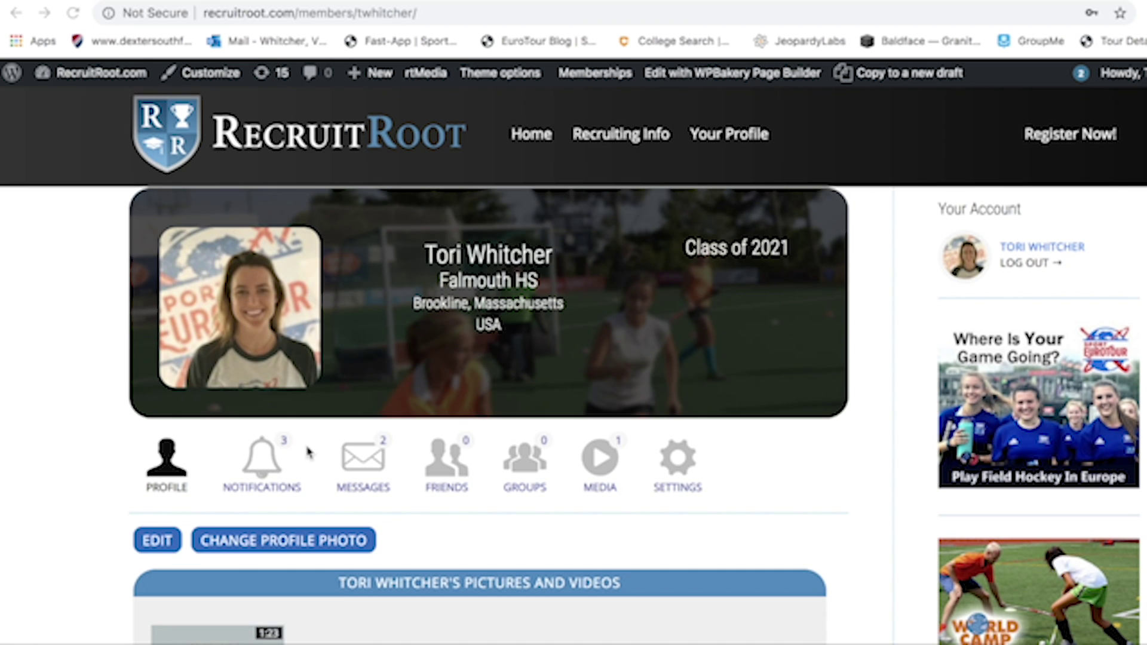
pyautogui.scroll(-1, 412, 512)
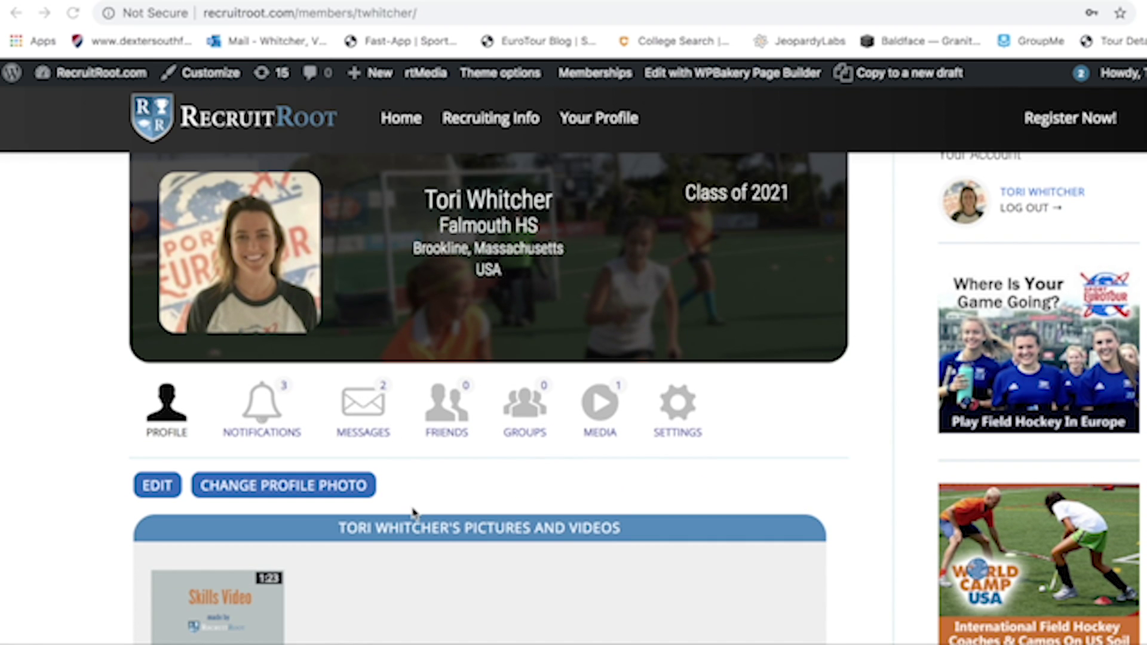
pyautogui.scroll(-1, 422, 550)
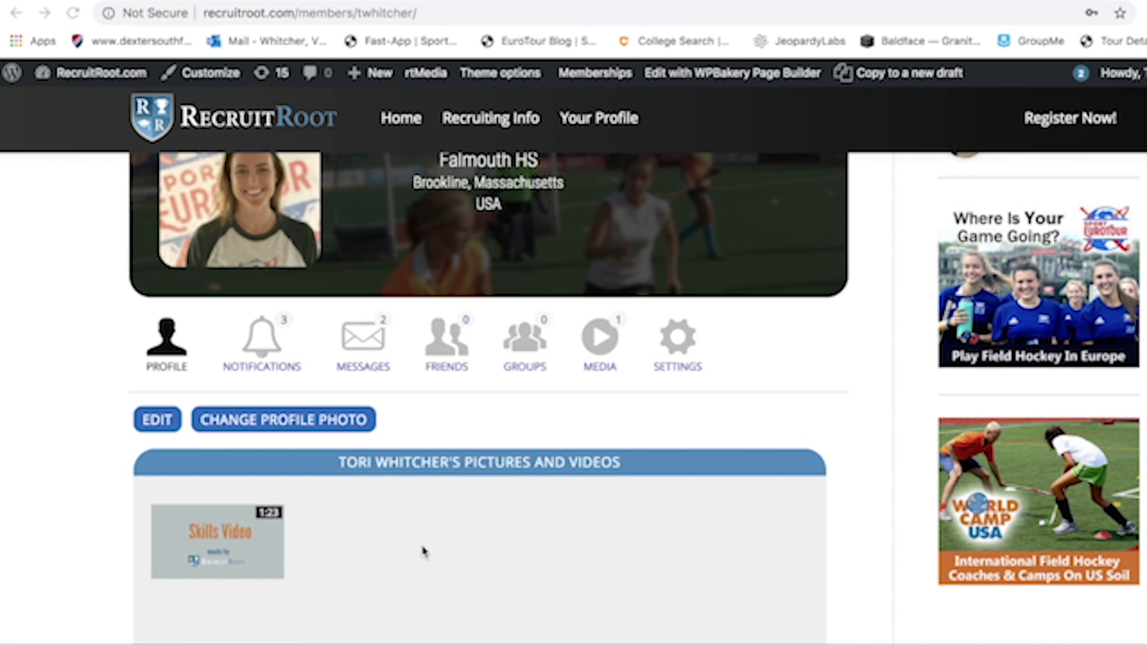
pyautogui.scroll(-2, 423, 551)
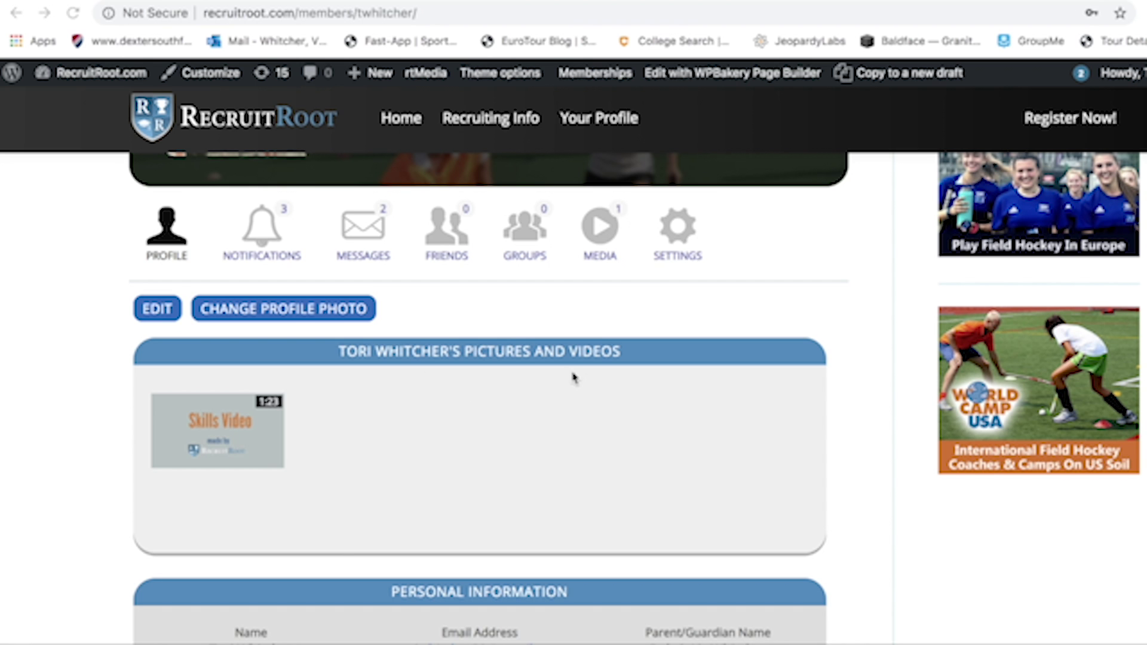
pyautogui.scroll(-4, 572, 377)
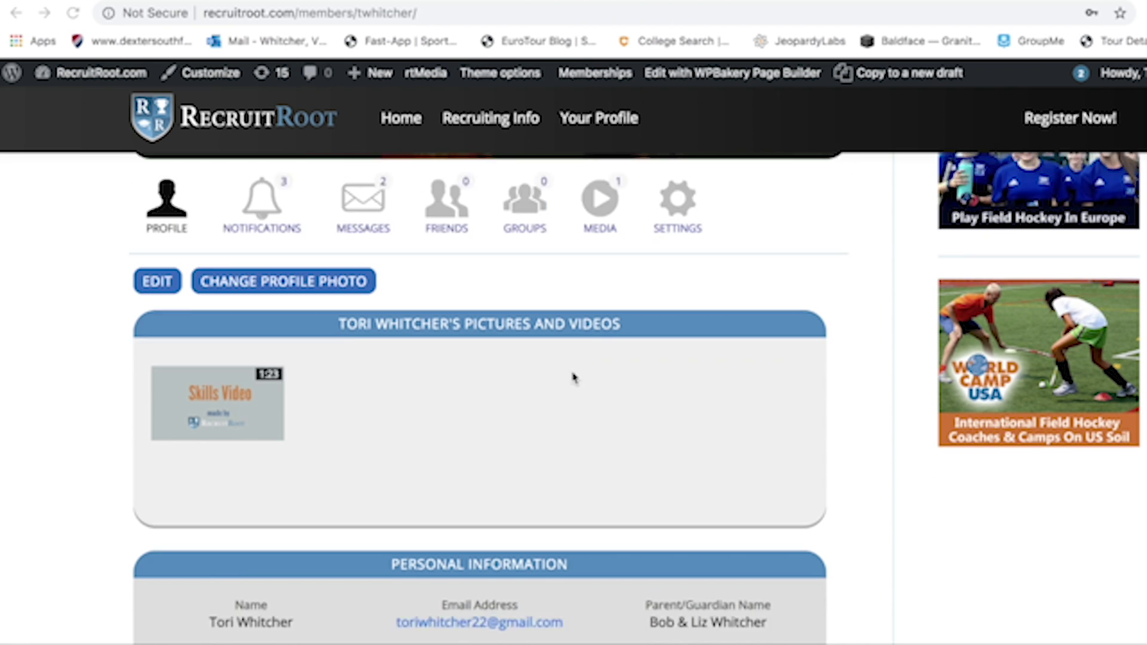
# Step: Review the contact, physical and location fields in the Personal Information section
pyautogui.scroll(-1, 574, 376)
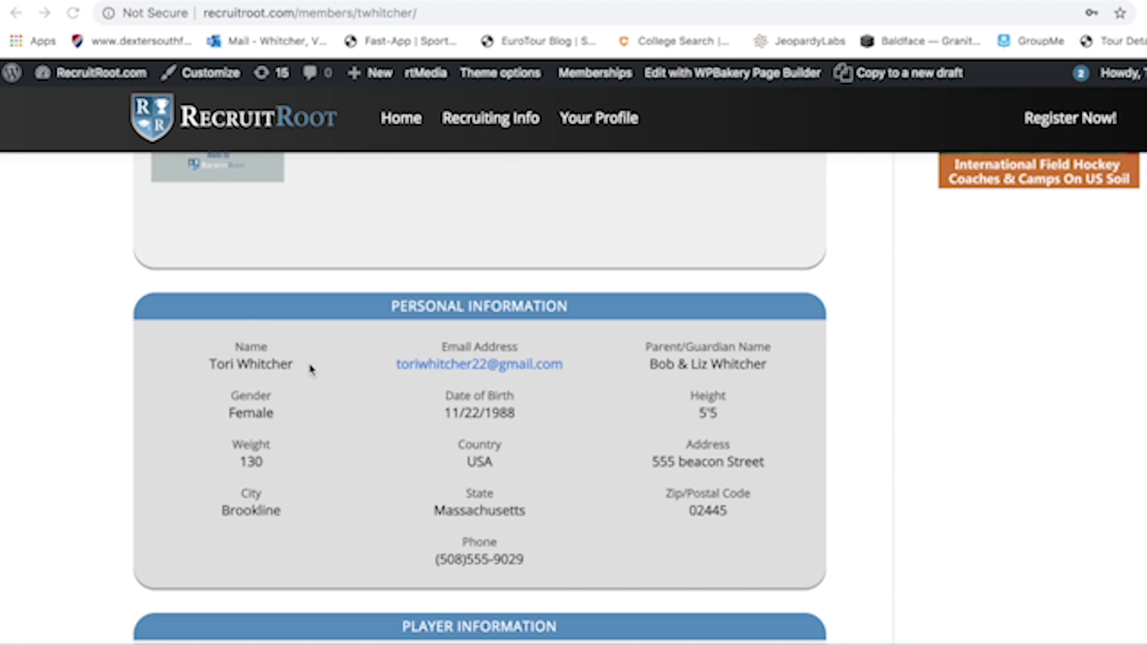
pyautogui.click(526, 359)
pyautogui.scroll(-1, 464, 408)
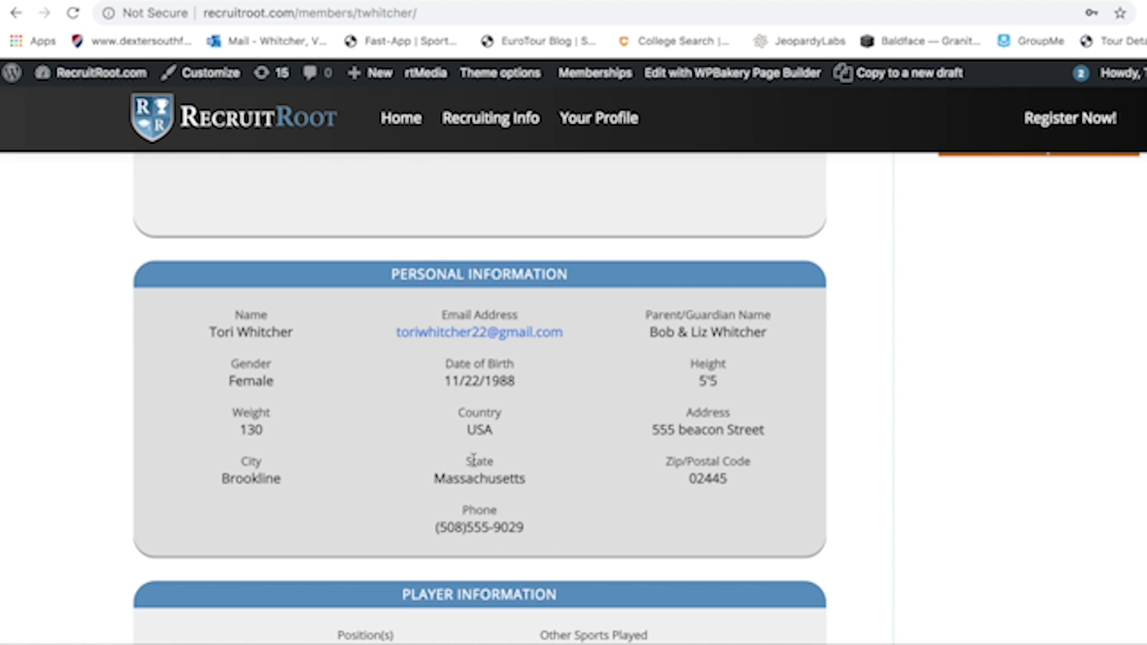
pyautogui.scroll(-1, 473, 459)
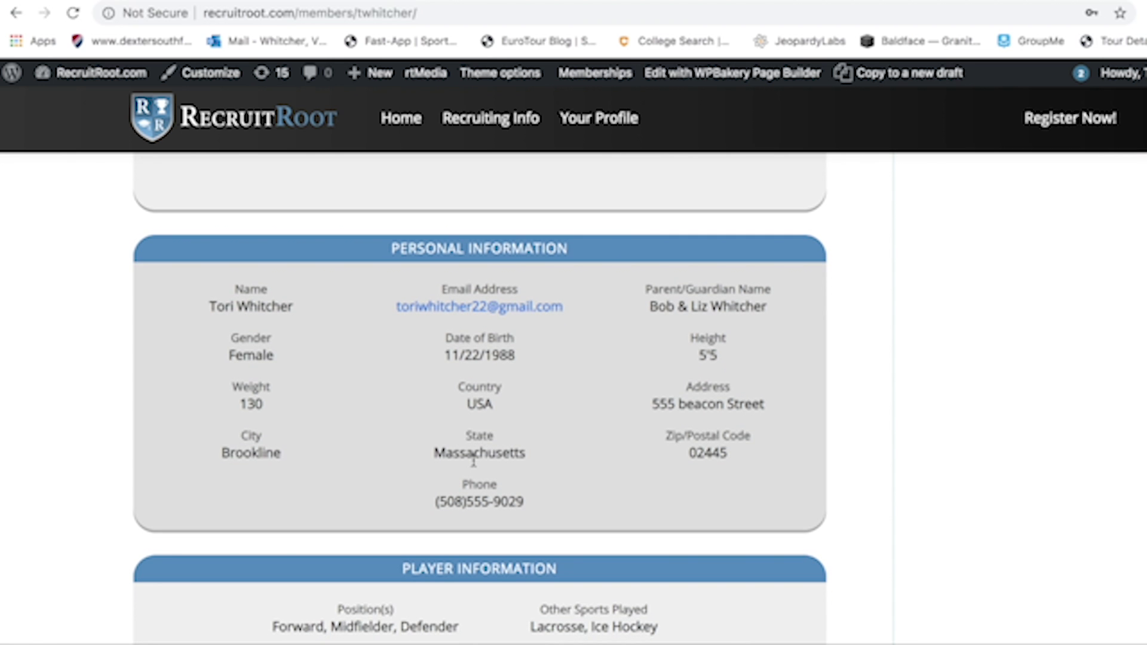
pyautogui.scroll(-2, 474, 460)
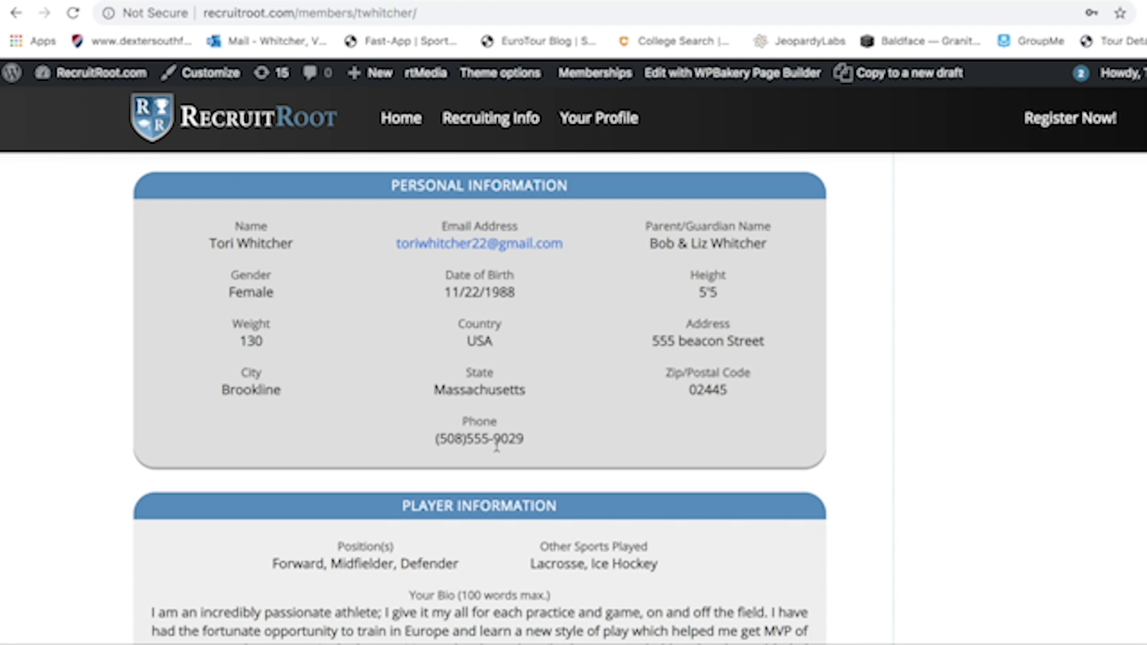
# Step: Review the Player Information section, highlighting the Other Sports Played entry
pyautogui.scroll(-8, 497, 447)
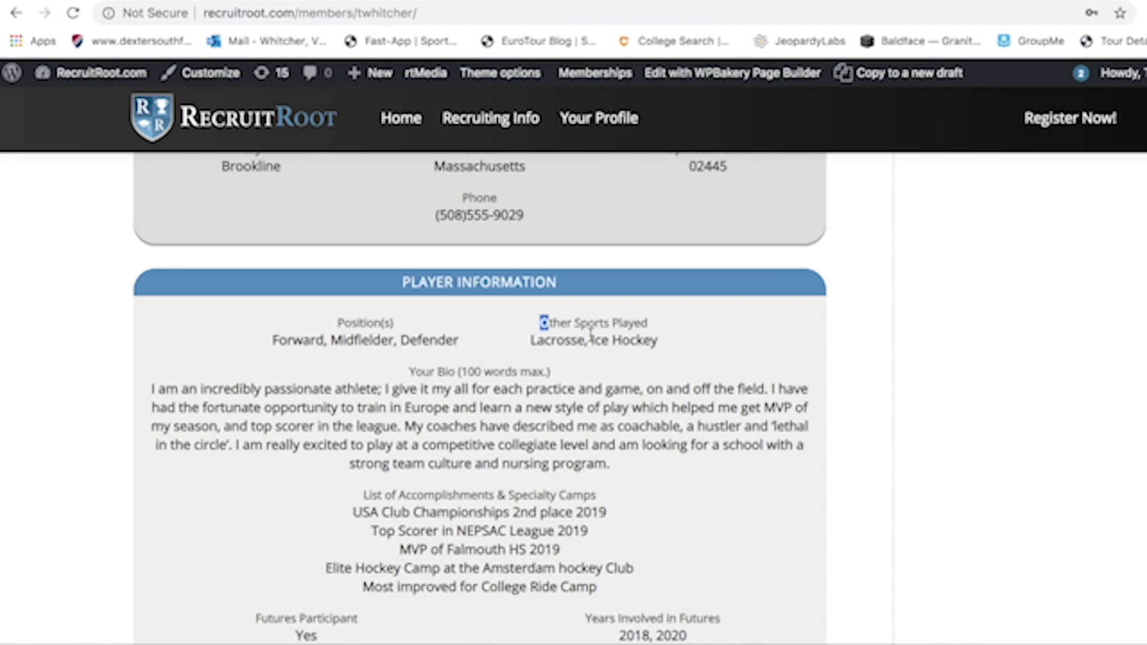
pyautogui.moveTo(540, 320); pyautogui.dragTo(656, 342)
pyautogui.click(656, 342)
pyautogui.scroll(-2, 673, 466)
pyautogui.scroll(1, 673, 466)
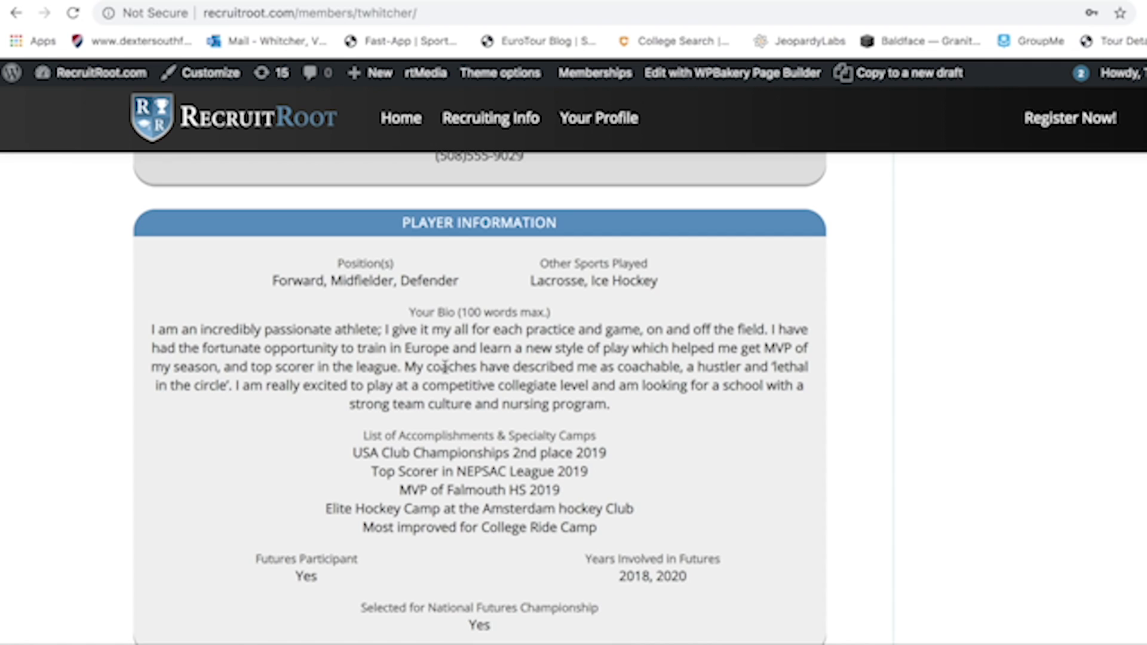
# Step: Highlight the bio's phrases about being passionate, learning a new style of play, and being season MVP and top scorer
pyautogui.doubleClick(269, 331)
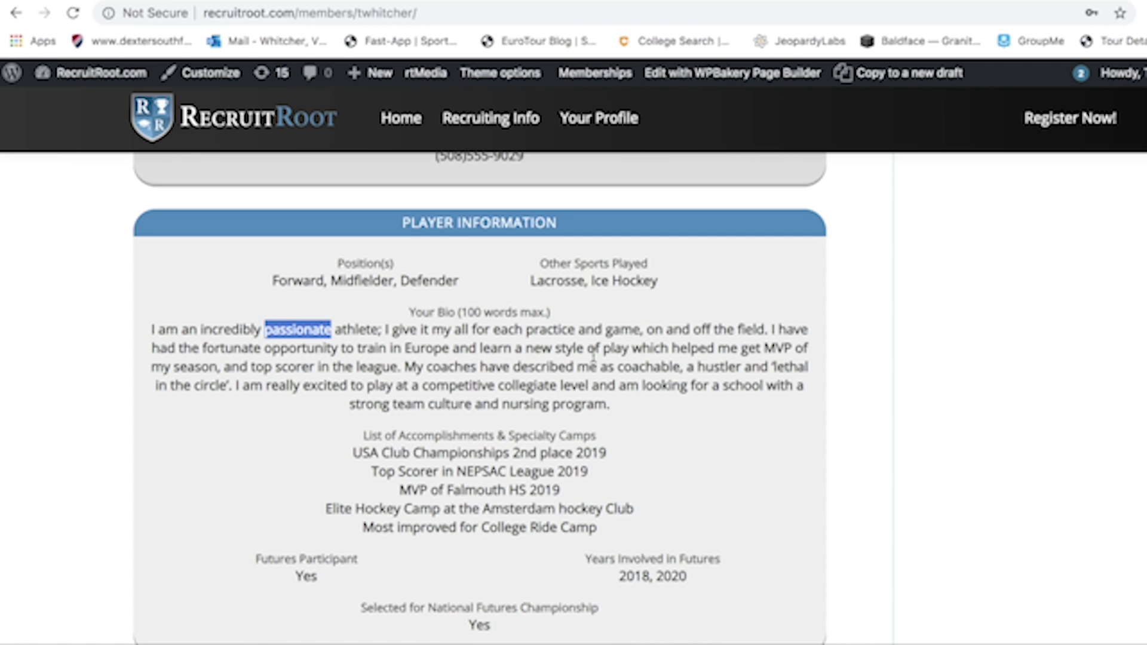
pyautogui.moveTo(206, 349); pyautogui.dragTo(654, 349)
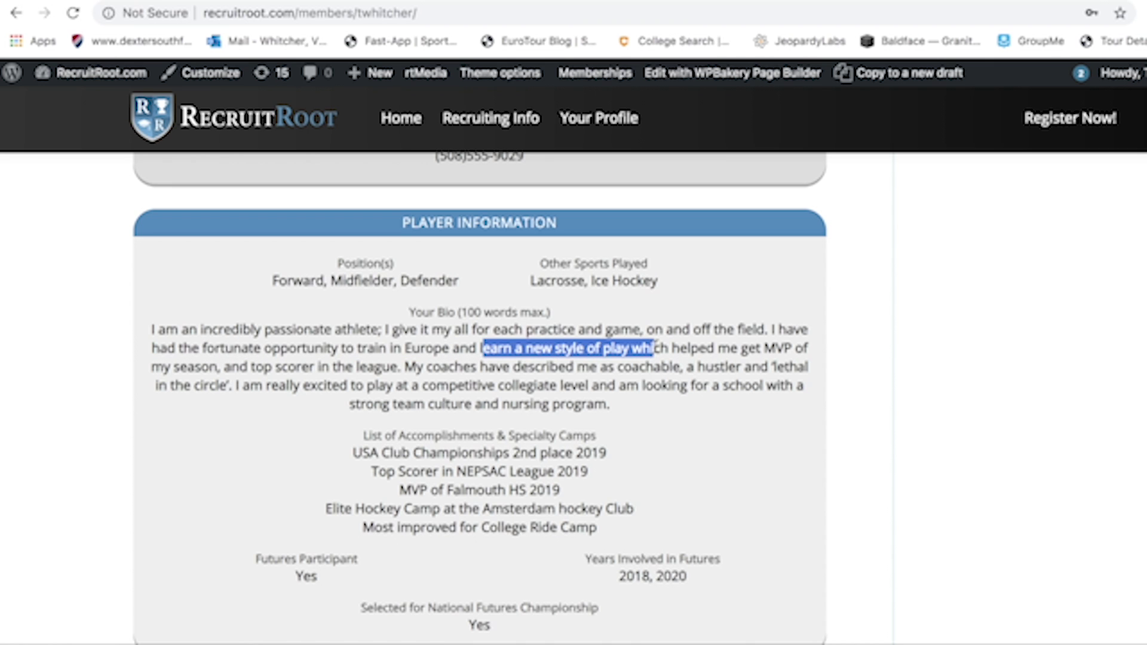
pyautogui.click(743, 350)
pyautogui.moveTo(743, 350); pyautogui.dragTo(391, 368)
pyautogui.click(420, 379)
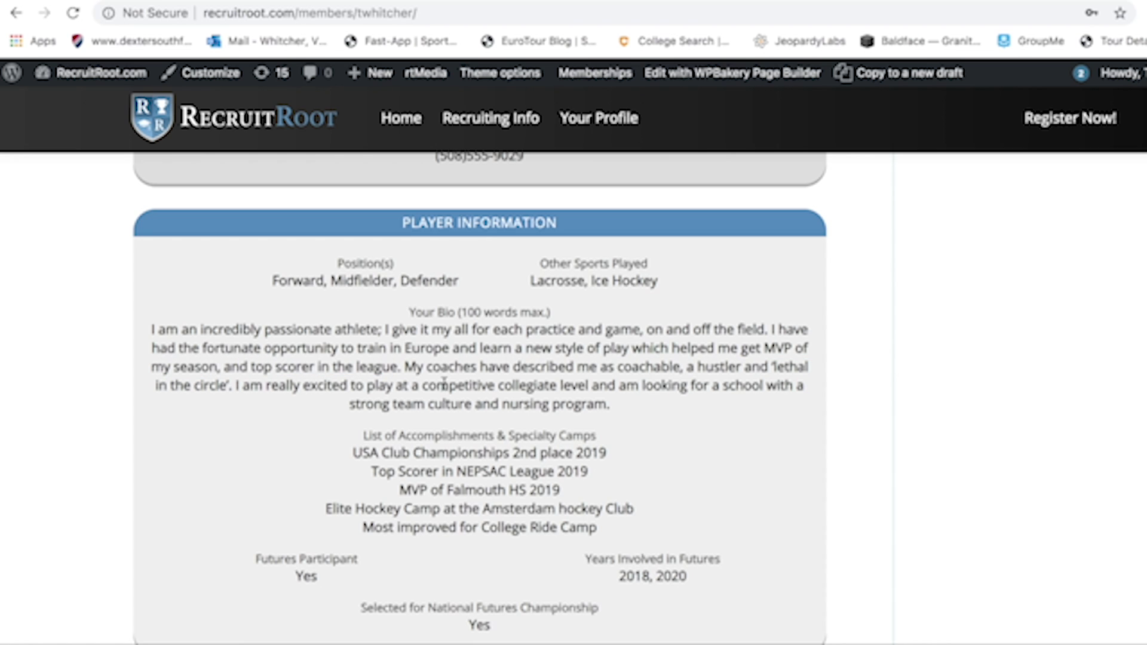
# Step: Highlight the coaches' descriptions "coachable", "hustler" and "lethal in the circle" in the bio
pyautogui.doubleClick(634, 367)
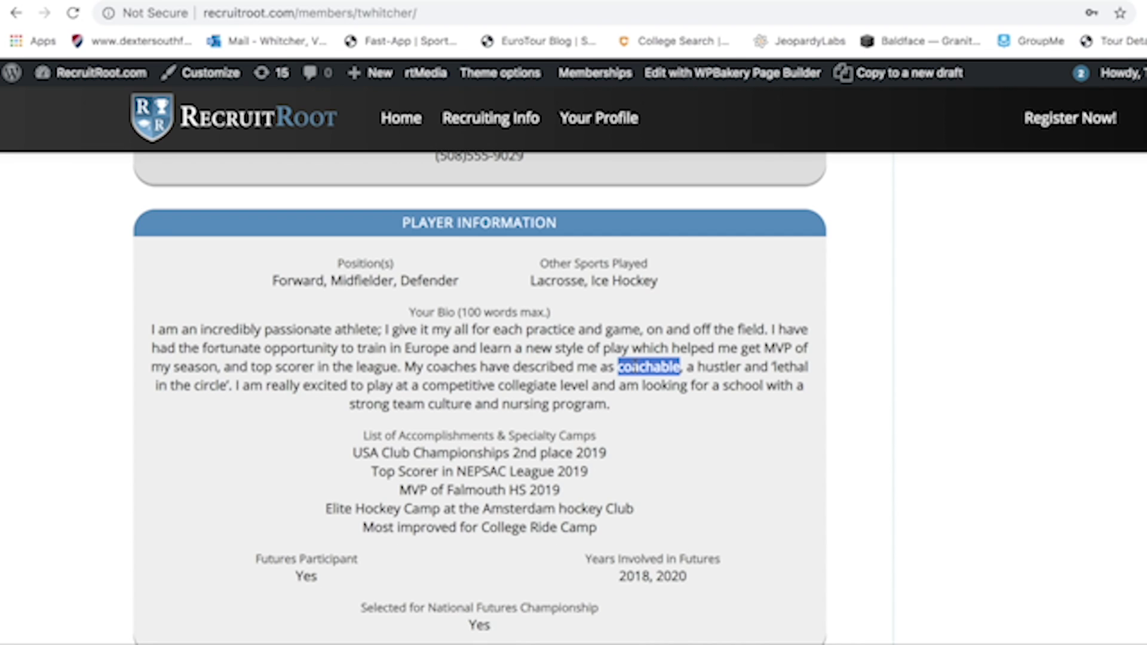
pyautogui.doubleClick(722, 367)
pyautogui.moveTo(772, 367); pyautogui.dragTo(230, 386)
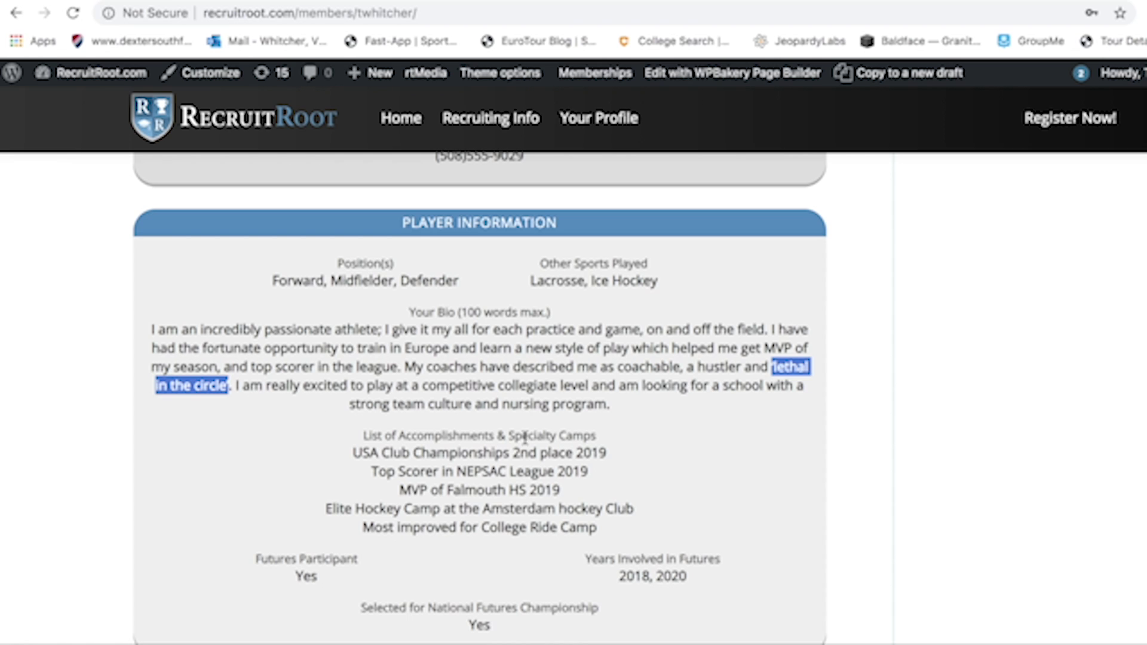
# Step: Highlight the word "nursing" at the end of the bio, and highlight the entire bio paragraph
pyautogui.moveTo(503, 404); pyautogui.dragTo(547, 407)
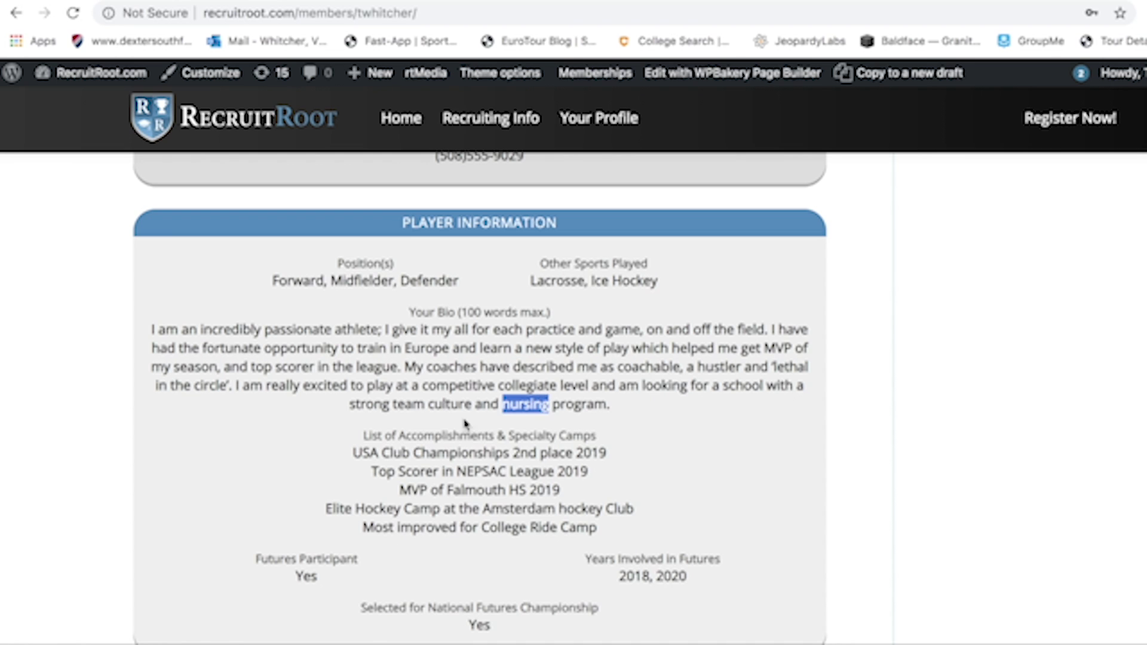
pyautogui.click(489, 421)
pyautogui.tripleClick(138, 357)
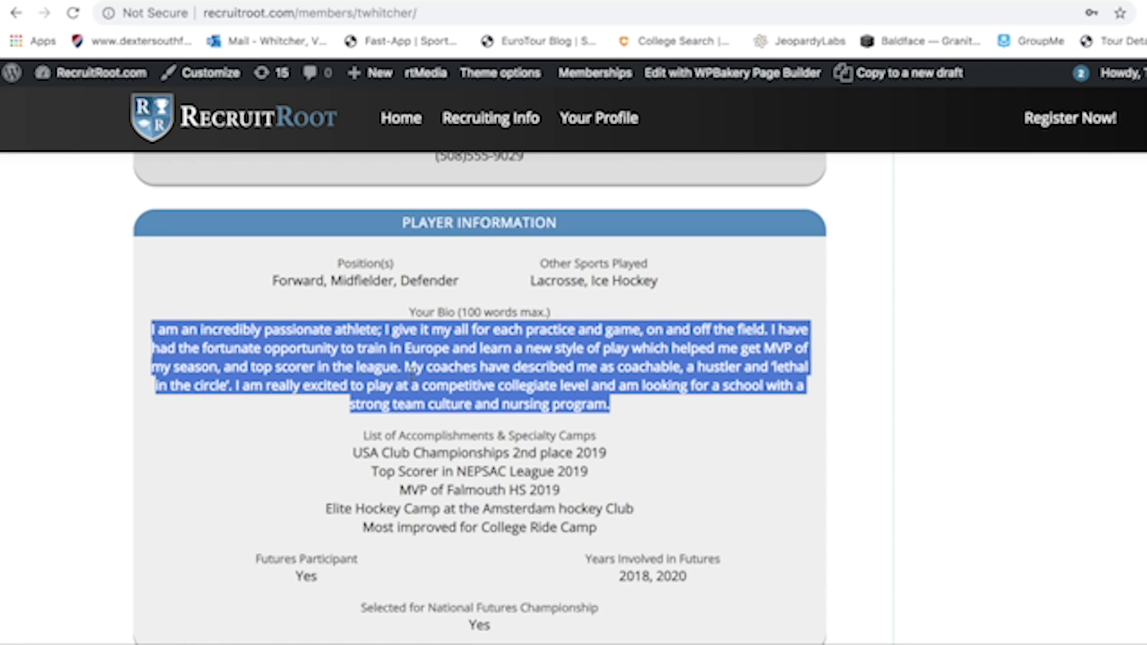
pyautogui.click(507, 386)
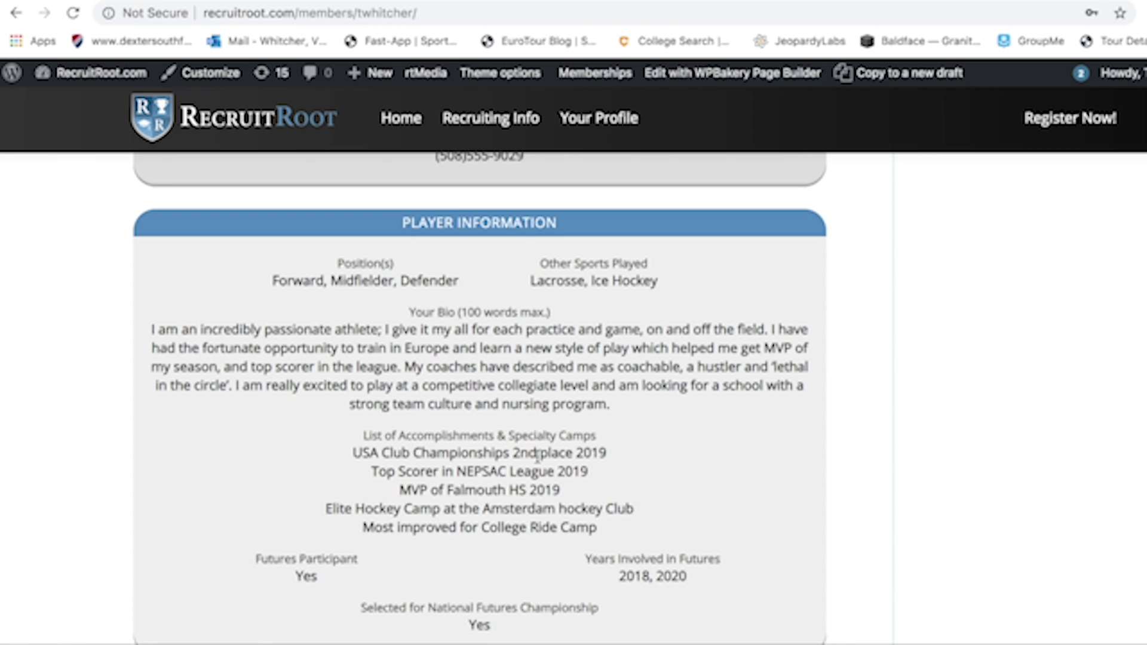
# Step: Highlight the "List of Accomplishments & Specialty Camps" heading and the Futures Participant answer in the Player Information section
pyautogui.scroll(-3, 508, 484)
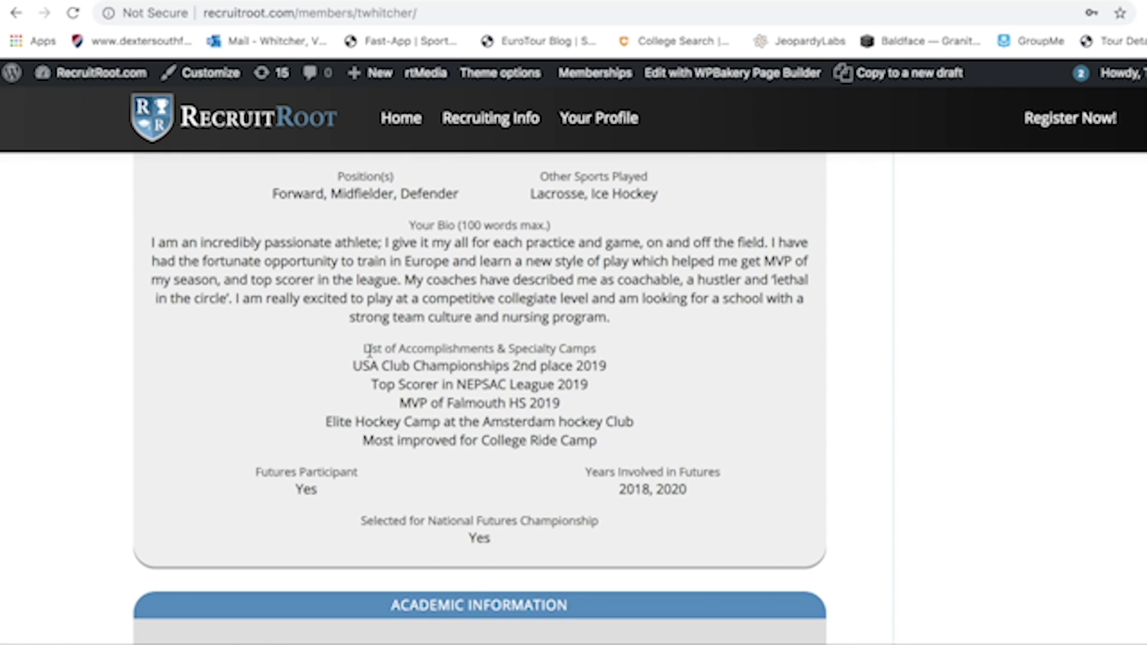
pyautogui.moveTo(364, 349); pyautogui.dragTo(599, 351)
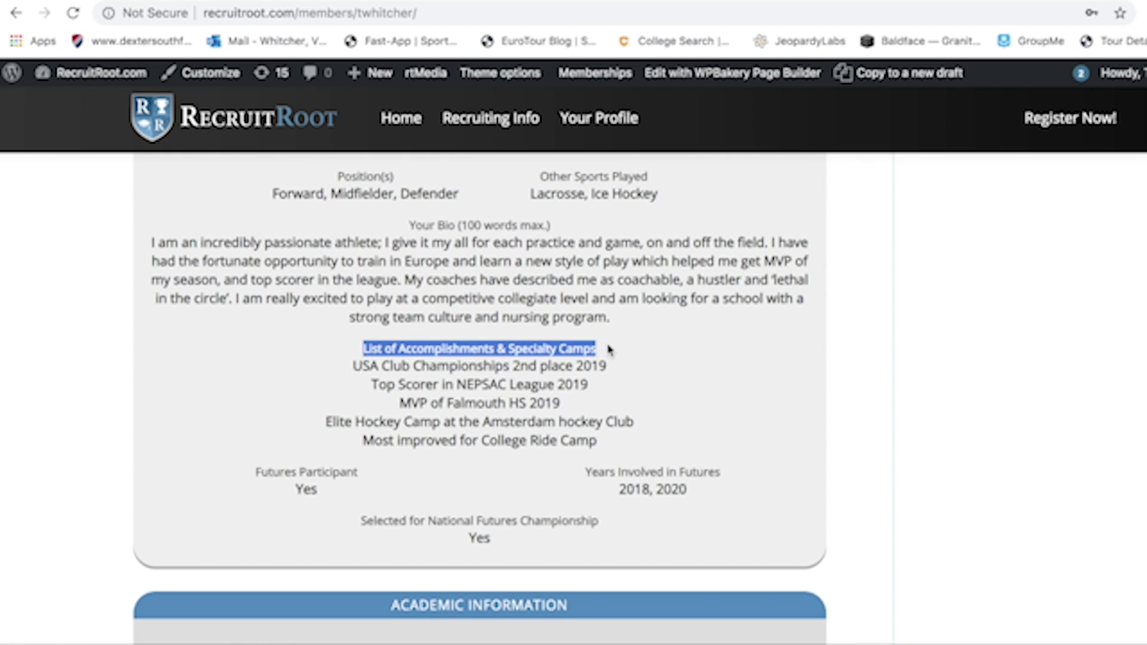
pyautogui.scroll(-2, 597, 389)
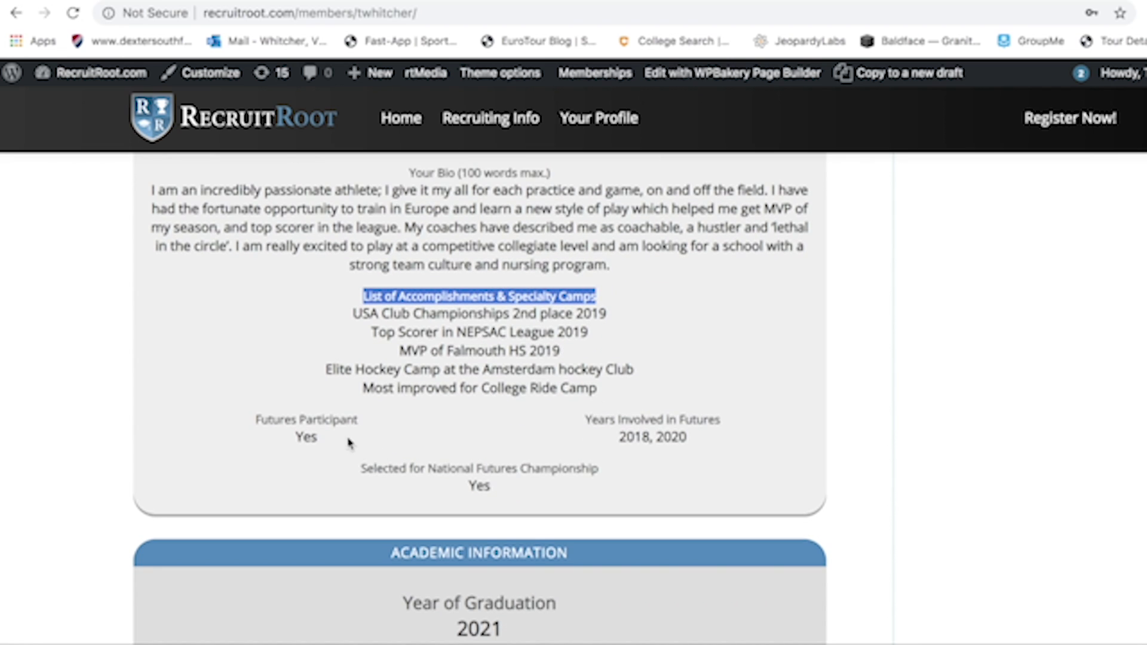
pyautogui.moveTo(317, 437); pyautogui.dragTo(294, 438)
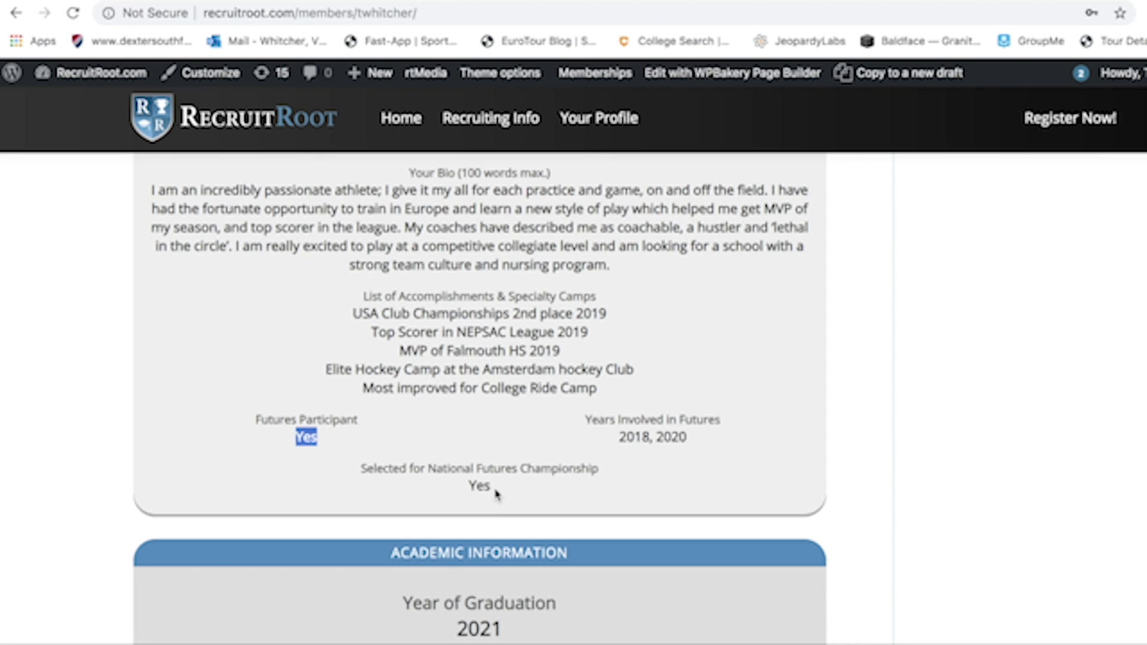
# Step: Review the Academic Information section, highlighting the block of fields from GPA and test scores through Class Rank
pyautogui.scroll(-2, 495, 493)
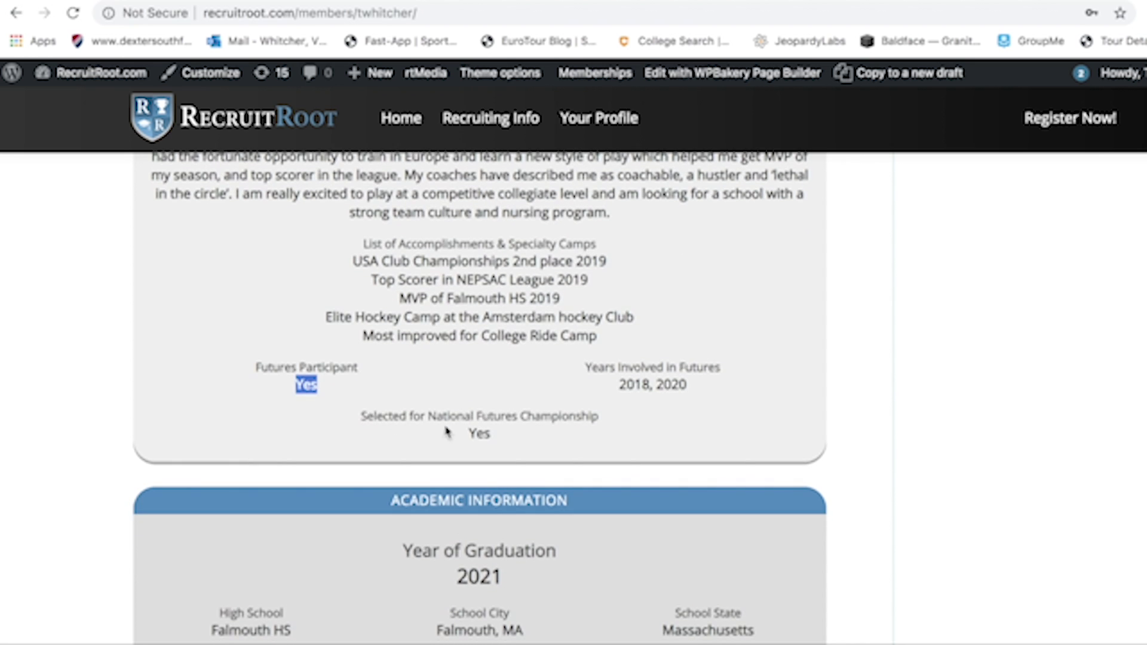
pyautogui.scroll(-5, 515, 488)
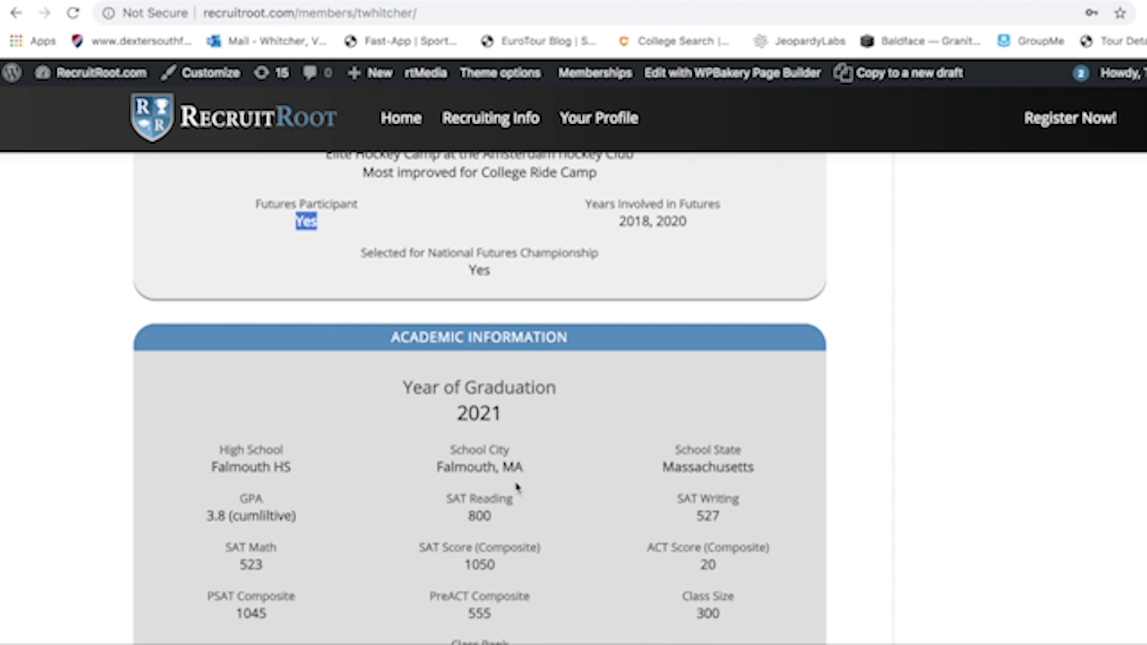
pyautogui.scroll(-3, 517, 487)
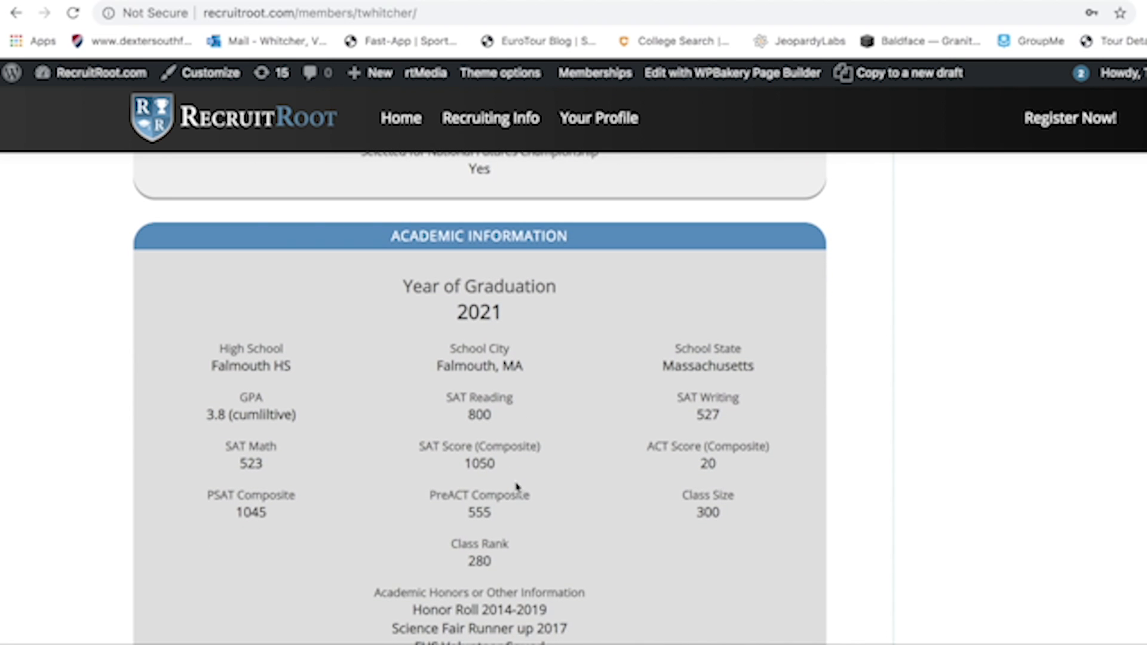
pyautogui.scroll(-1, 517, 487)
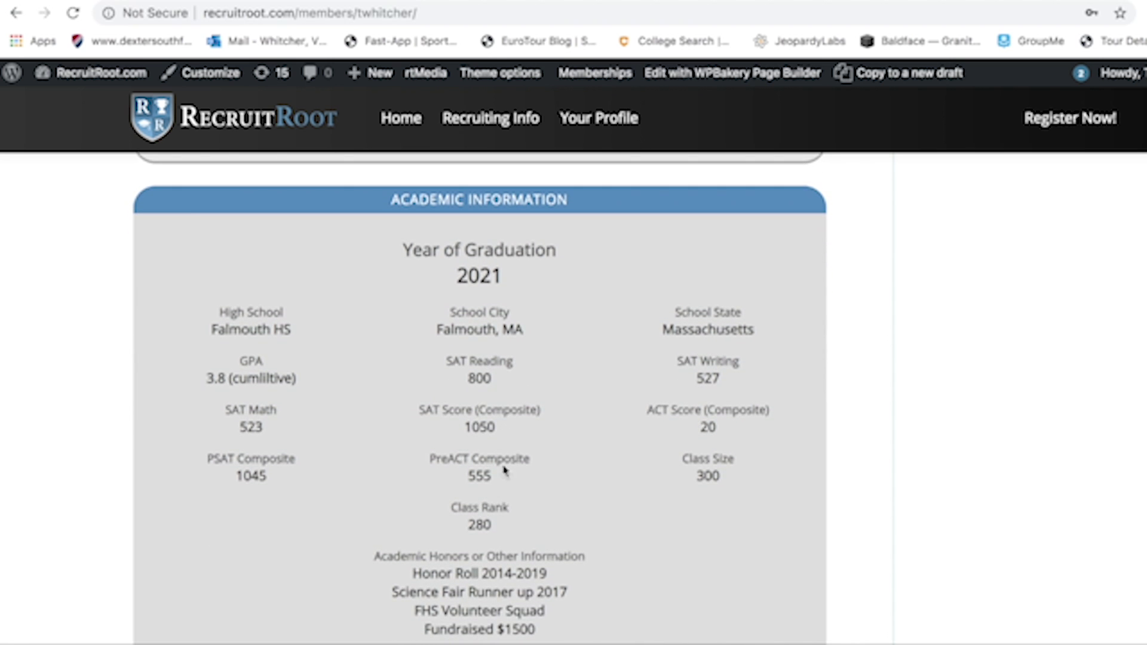
pyautogui.scroll(-2, 511, 457)
pyautogui.scroll(-1, 512, 460)
pyautogui.scroll(1, 512, 462)
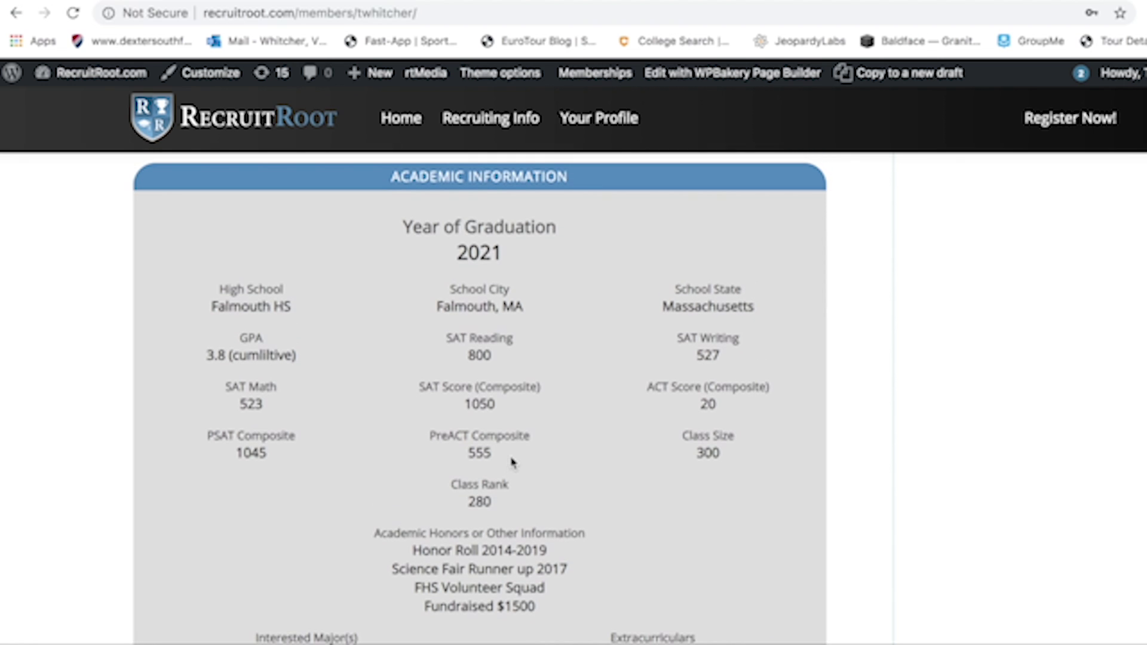
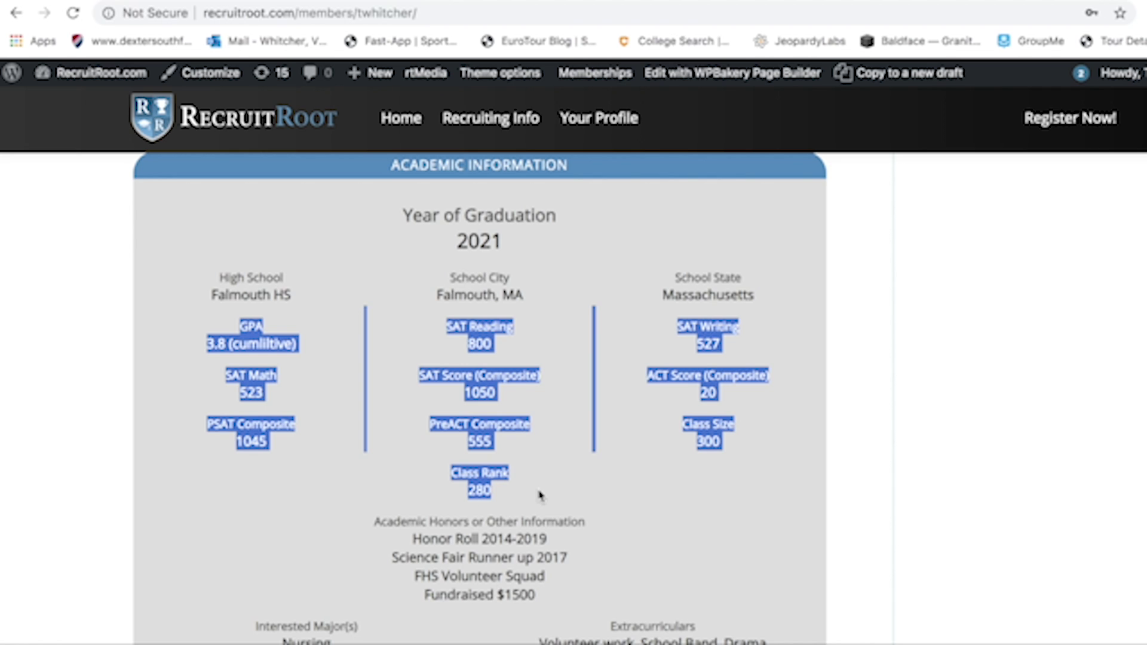
pyautogui.click(447, 397)
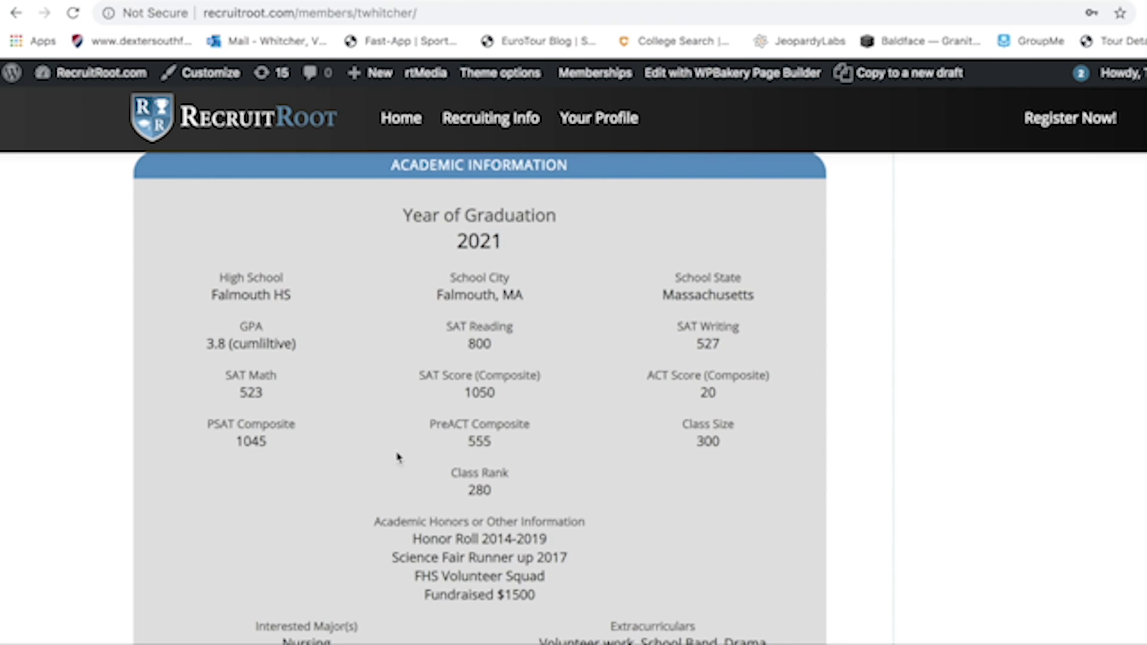
# Step: Highlight the "Academic Honors or Other Information" heading and part of the fundraising entry in its list
pyautogui.scroll(-2, 397, 455)
pyautogui.scroll(-2, 398, 454)
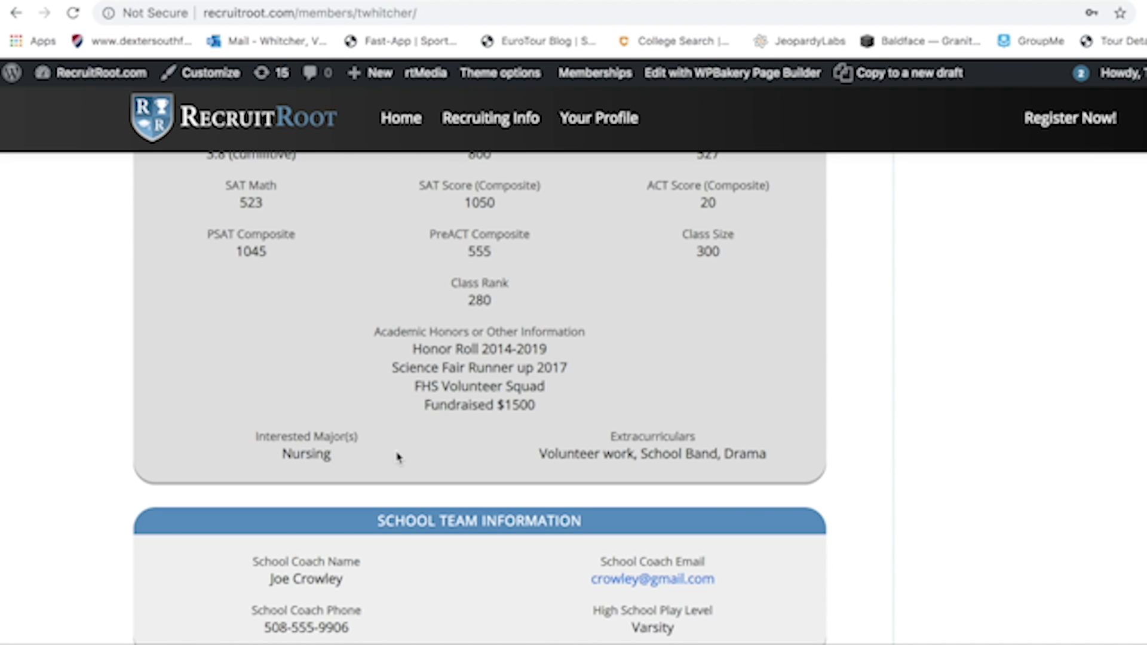
pyautogui.scroll(-3, 462, 445)
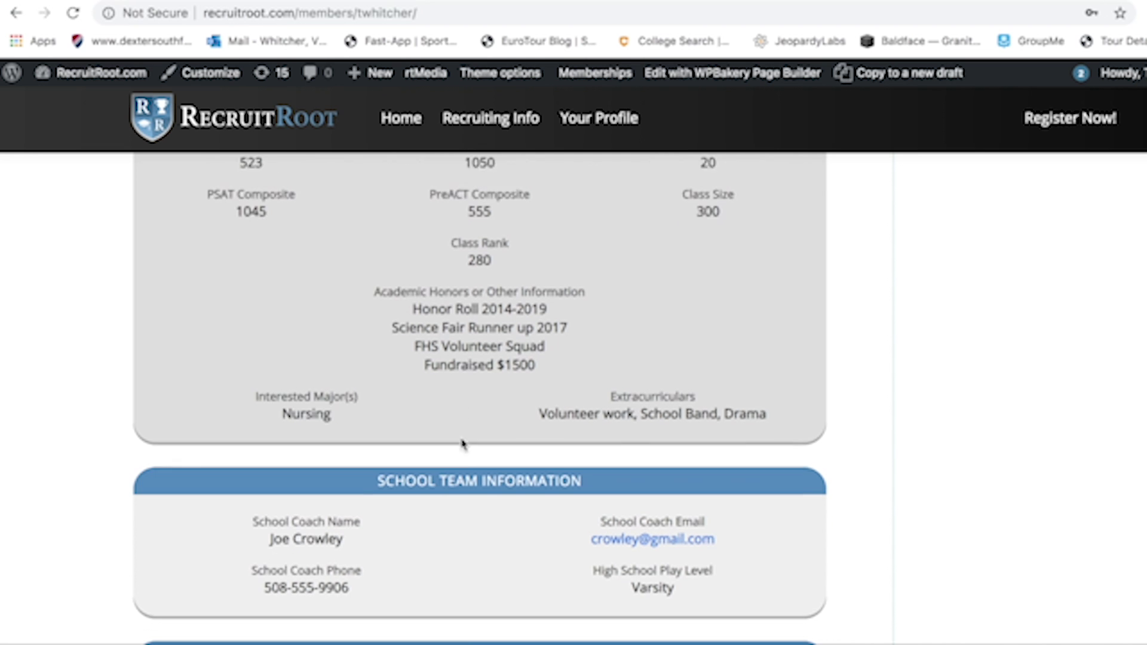
pyautogui.scroll(-1, 462, 444)
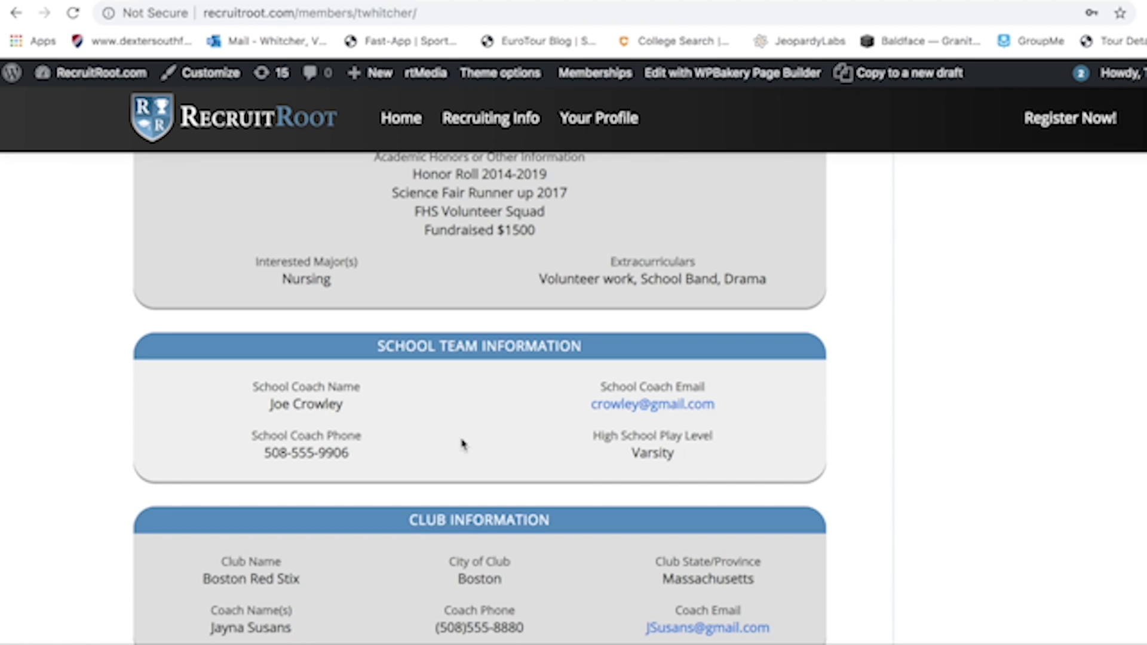
pyautogui.scroll(3, 462, 445)
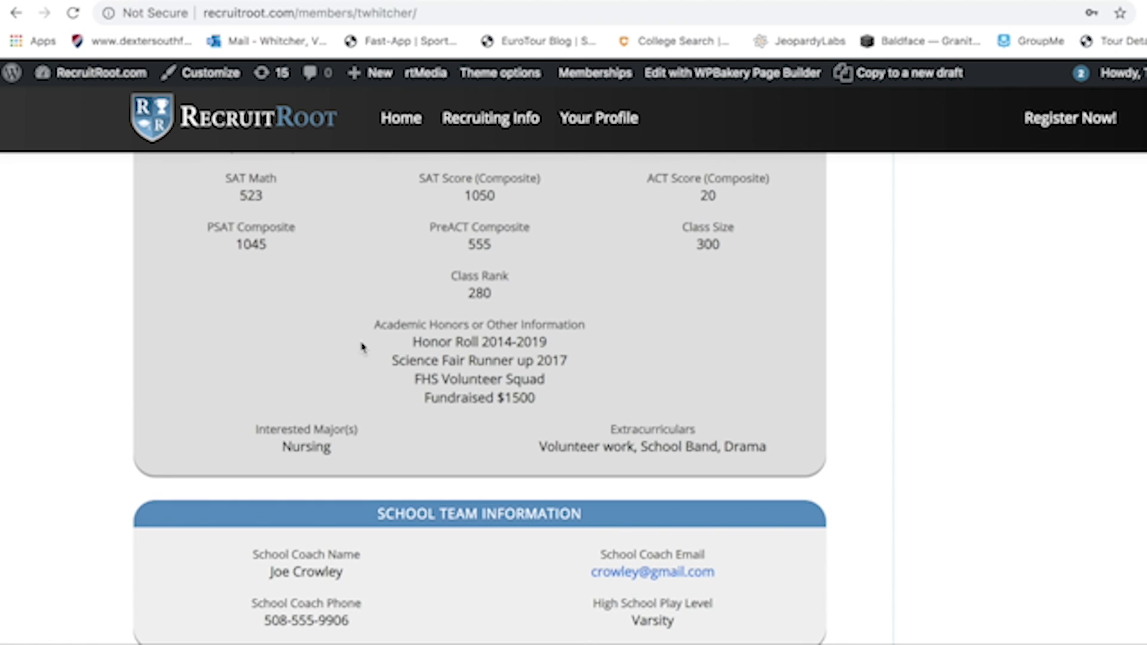
pyautogui.moveTo(374, 326); pyautogui.dragTo(595, 338)
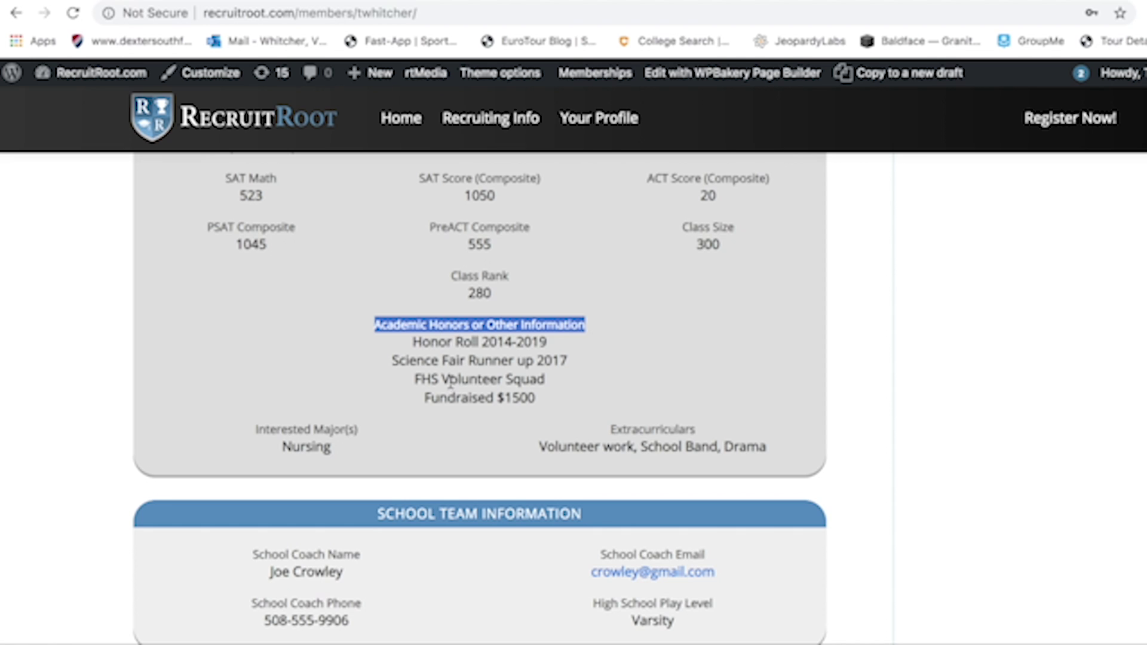
pyautogui.click(570, 388)
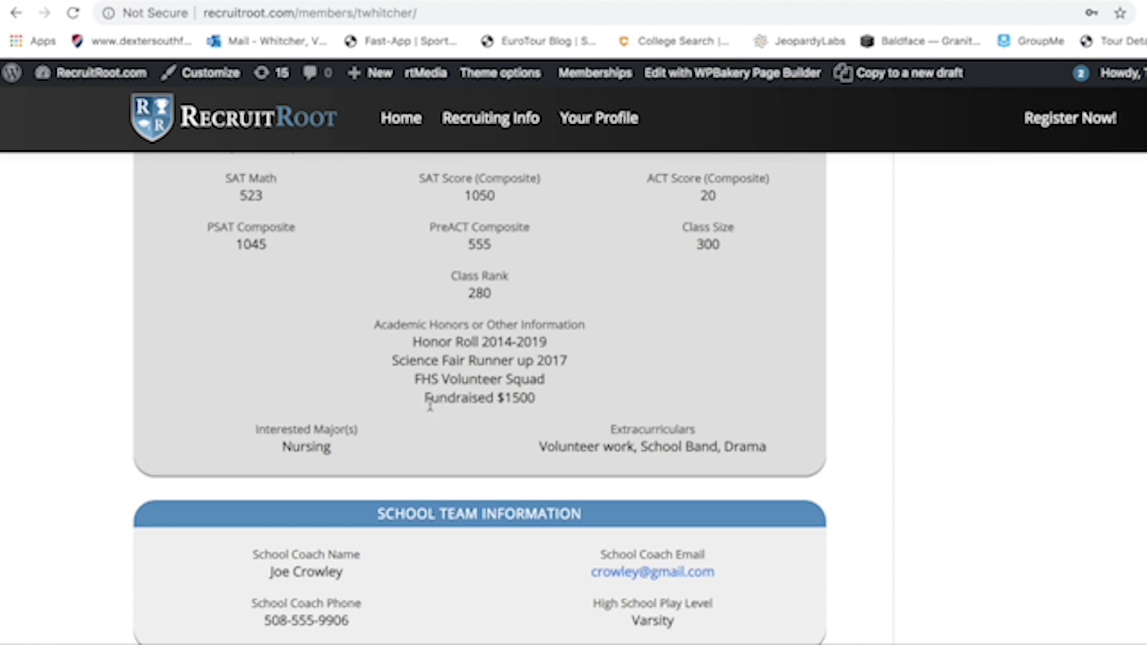
pyautogui.moveTo(430, 402); pyautogui.dragTo(471, 399)
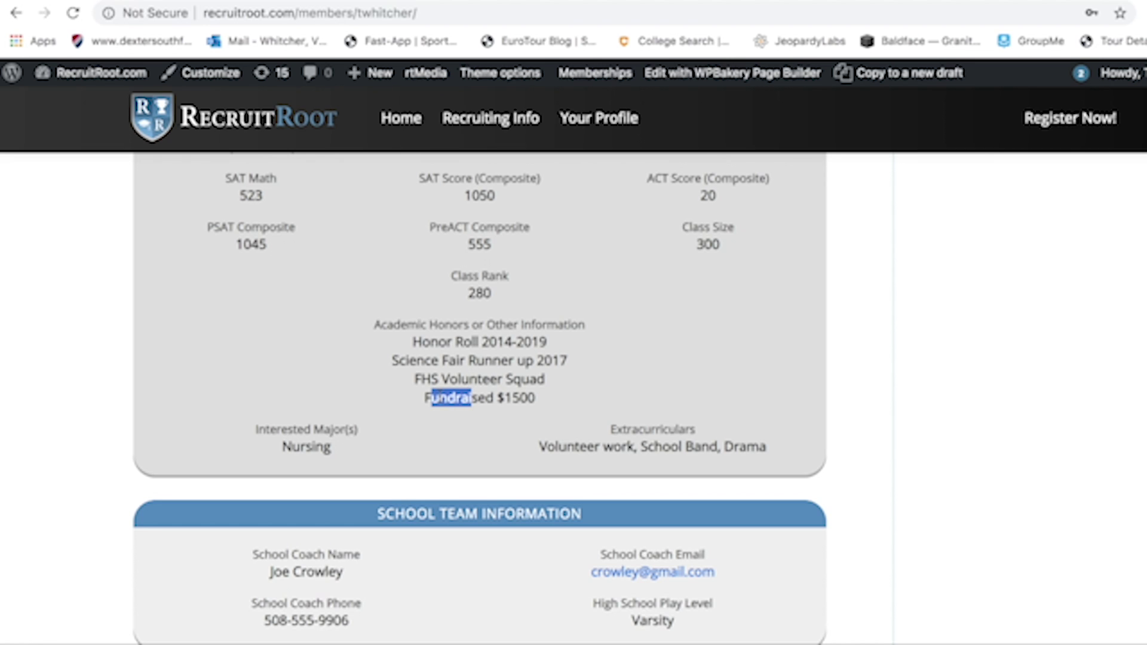
# Step: Highlight the "Interested Major(s)" heading and its Nursing entry in the Academic Information section
pyautogui.moveTo(255, 429); pyautogui.dragTo(359, 436)
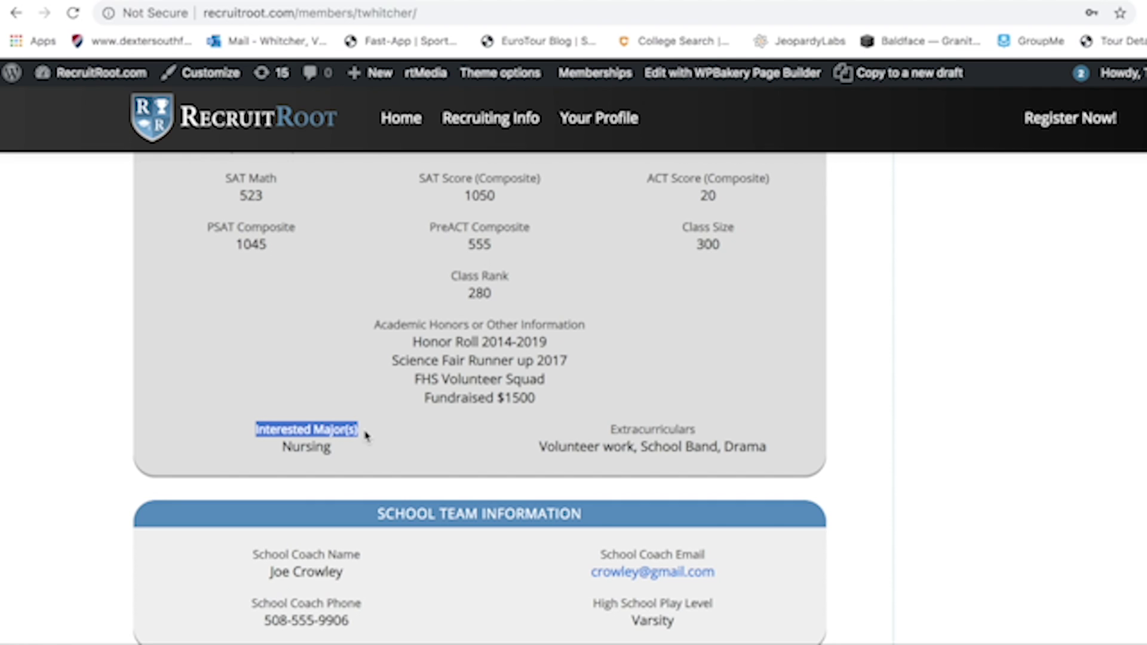
pyautogui.doubleClick(305, 449)
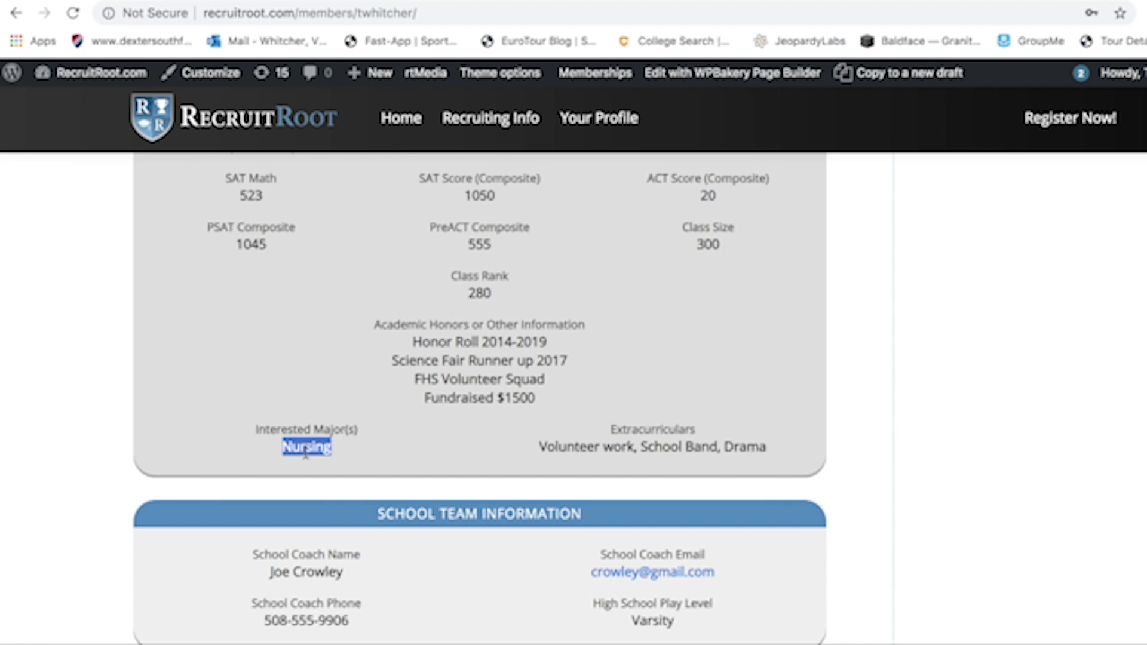
pyautogui.click(305, 454)
pyautogui.doubleClick(305, 448)
pyautogui.click(336, 455)
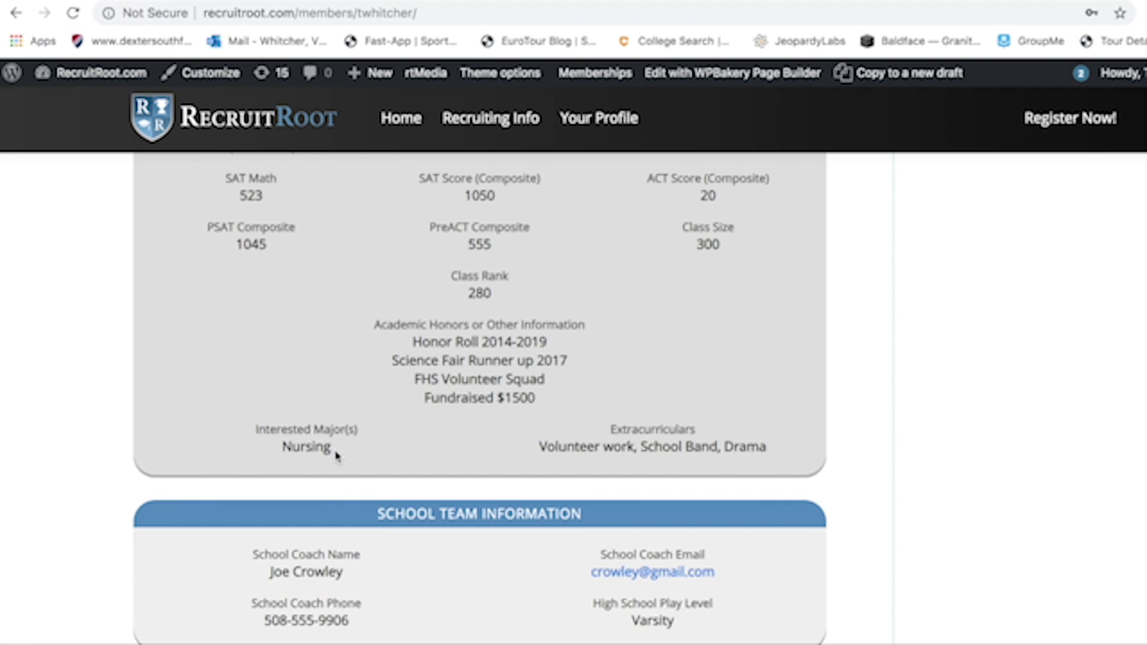
pyautogui.doubleClick(308, 448)
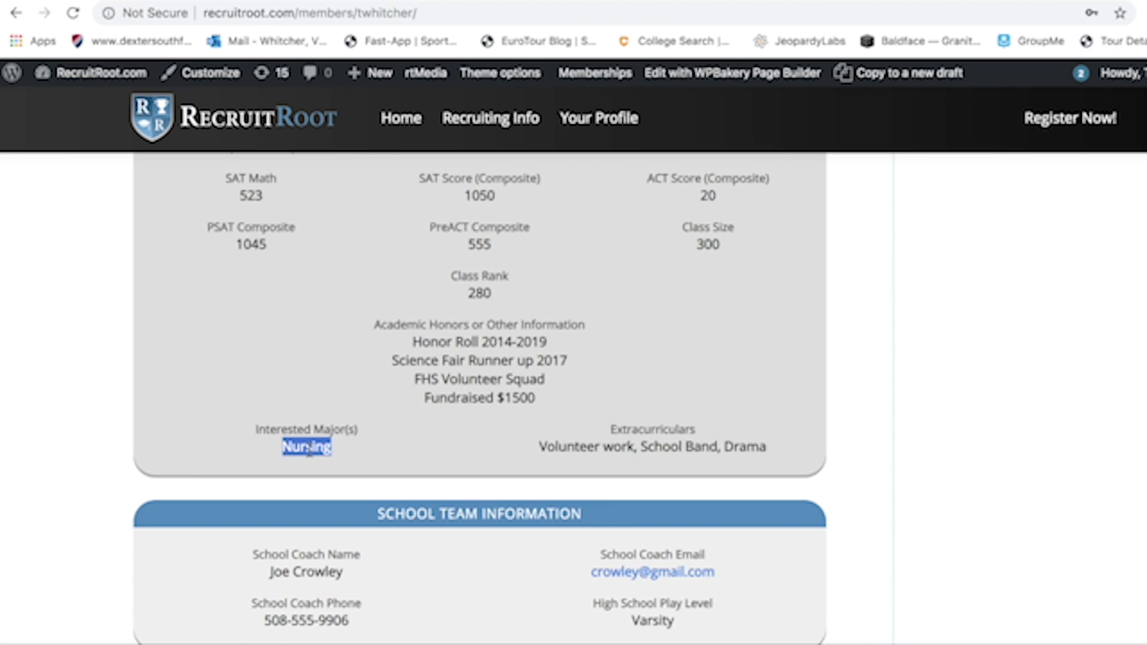
# Step: Highlight the Extracurriculars heading and its "Volunteer work, School Band, Drama" entry
pyautogui.moveTo(612, 429); pyautogui.dragTo(768, 449)
pyautogui.scroll(-2, 714, 455)
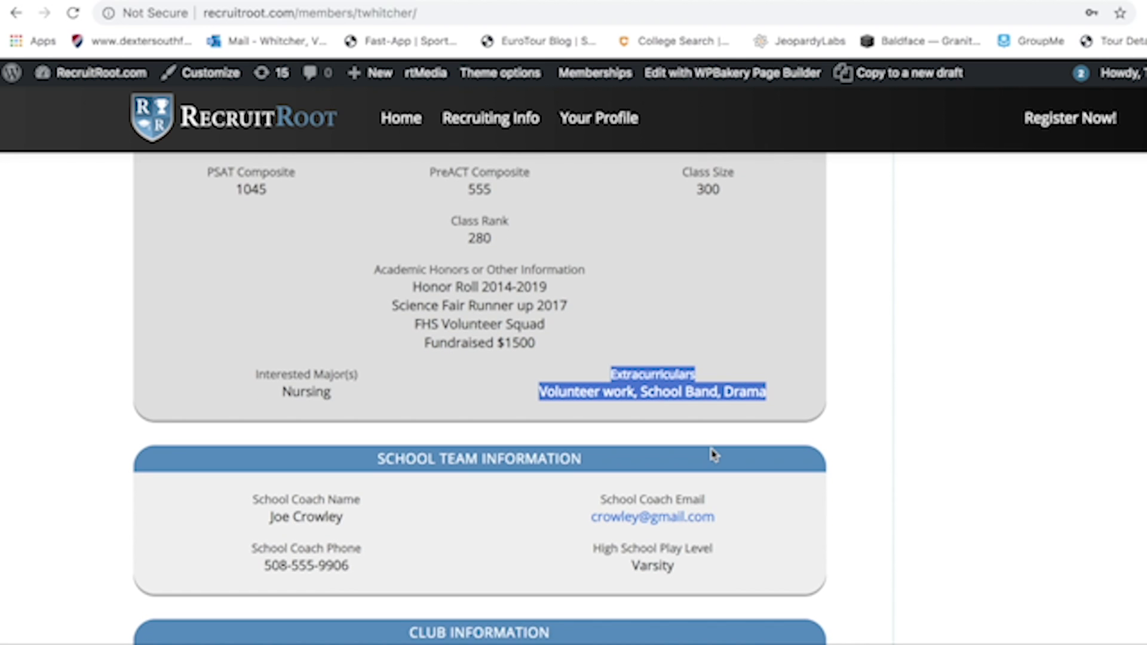
pyautogui.tripleClick(665, 394)
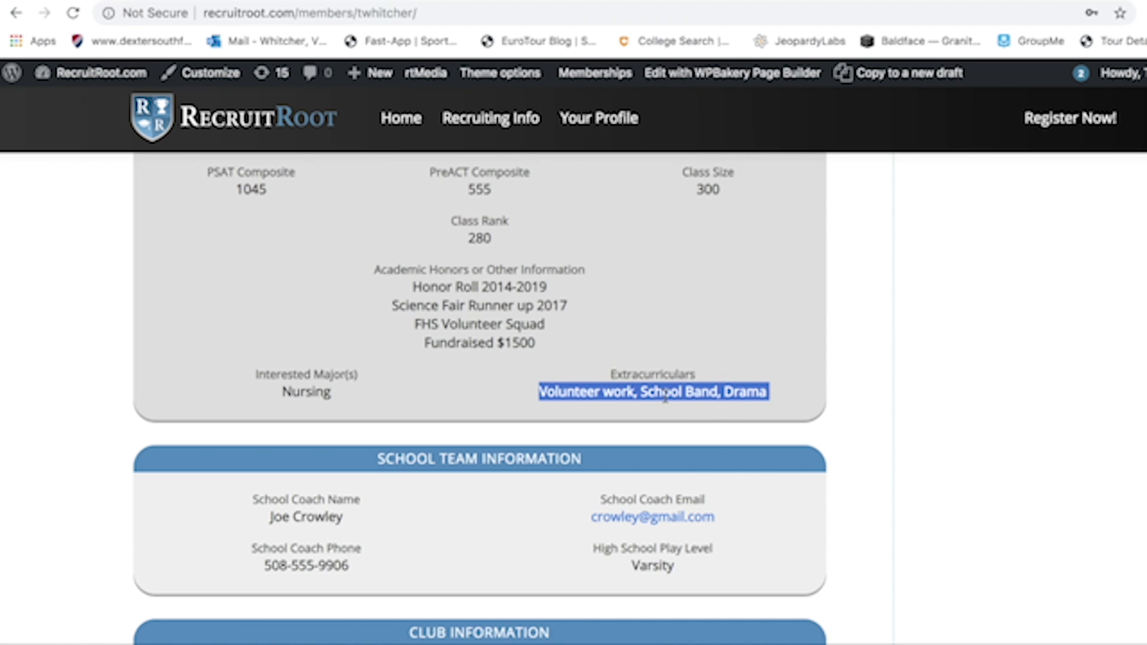
# Step: Review the coach and play level fields in School Team Information and the club and coach fields in Club Information
pyautogui.scroll(-3, 653, 453)
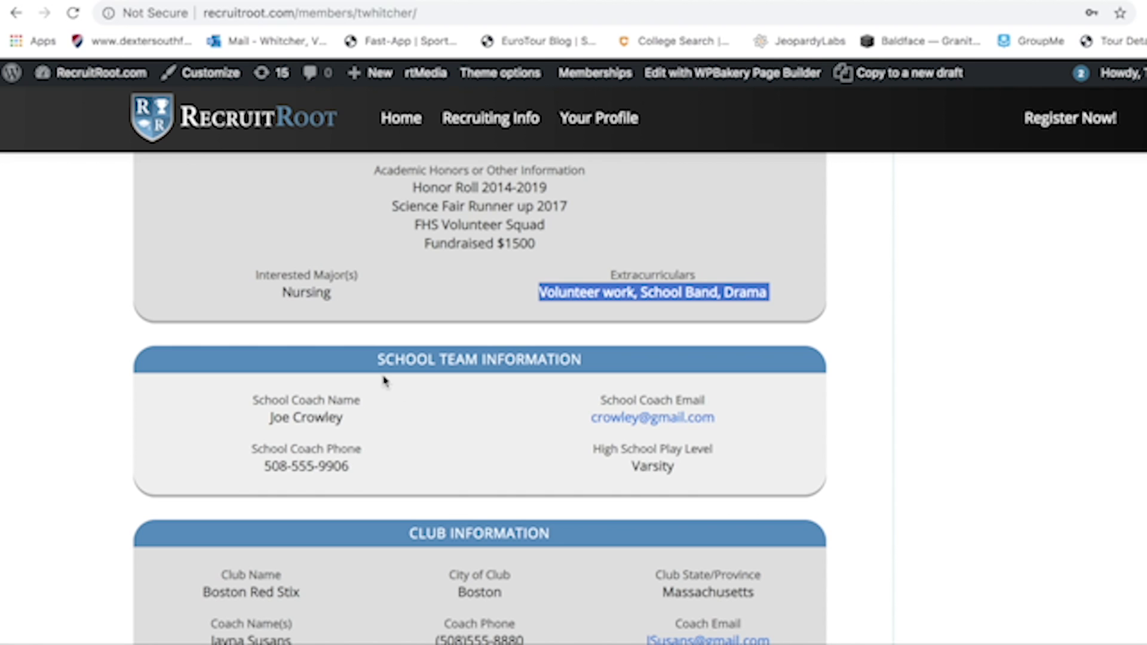
pyautogui.scroll(-2, 404, 427)
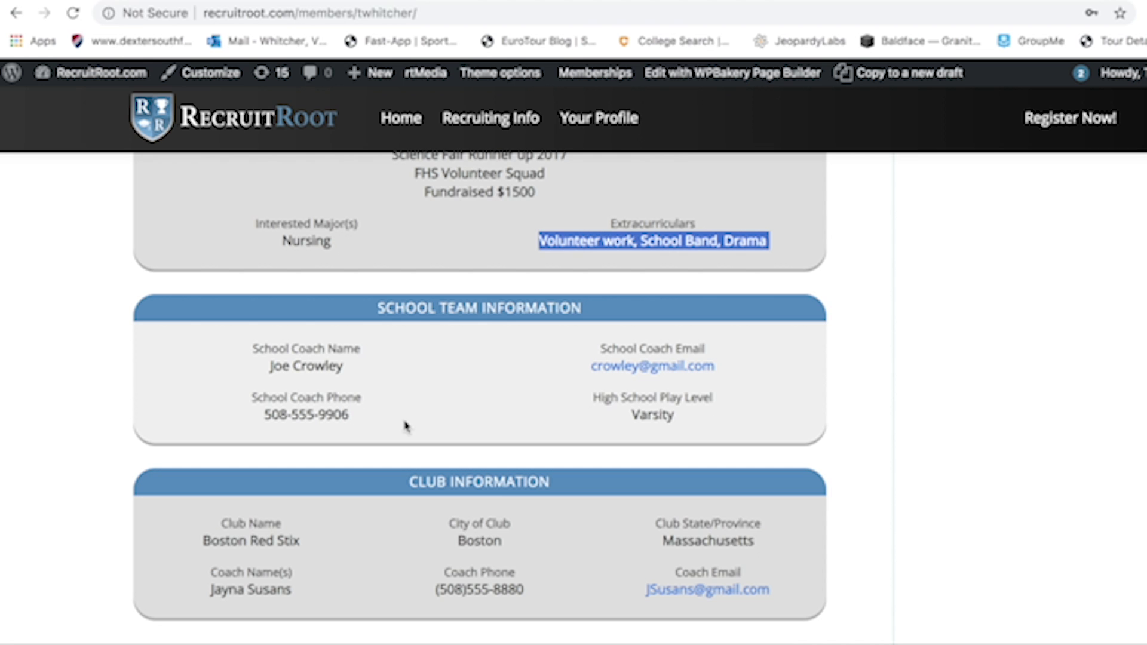
pyautogui.scroll(-3, 404, 427)
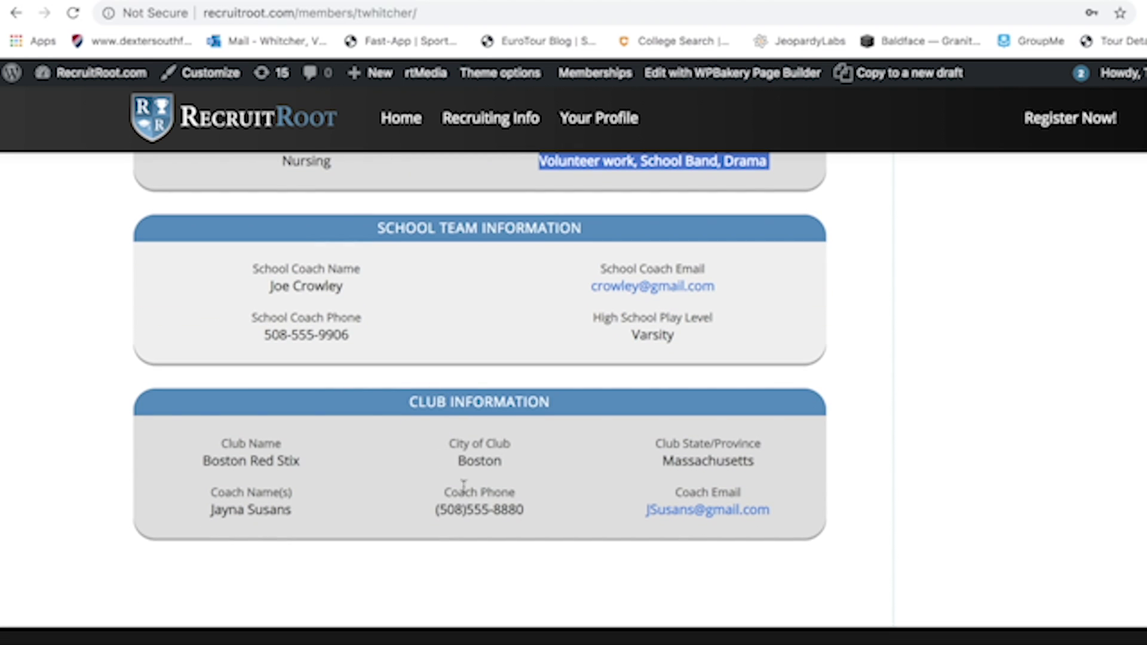
pyautogui.scroll(-1, 509, 474)
pyautogui.scroll(-1, 509, 473)
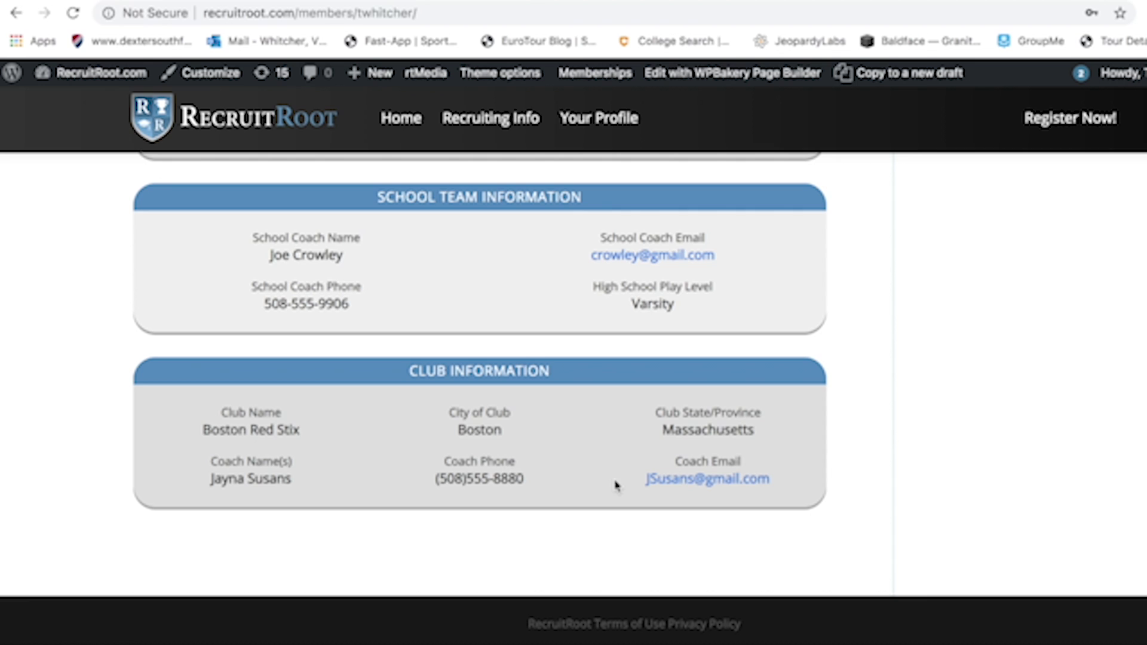
# Step: Return to the beginning of the profile and review the header, Personal Information, and Pictures and Videos sections
pyautogui.scroll(15, 615, 485)
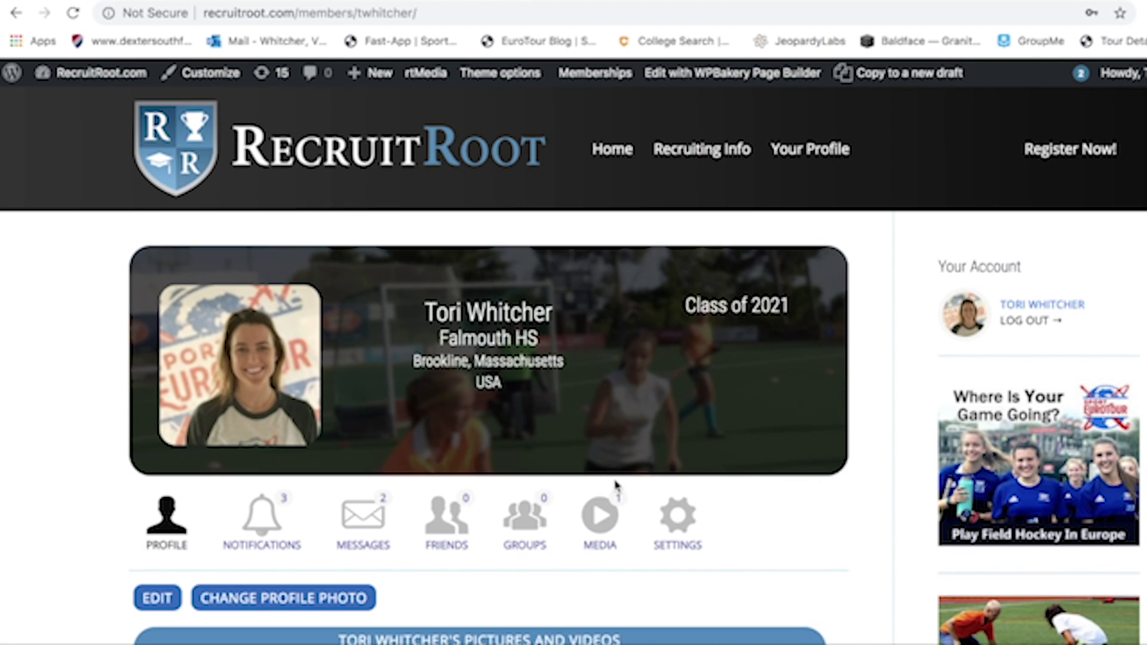
pyautogui.scroll(-5, 615, 481)
pyautogui.scroll(3, 615, 482)
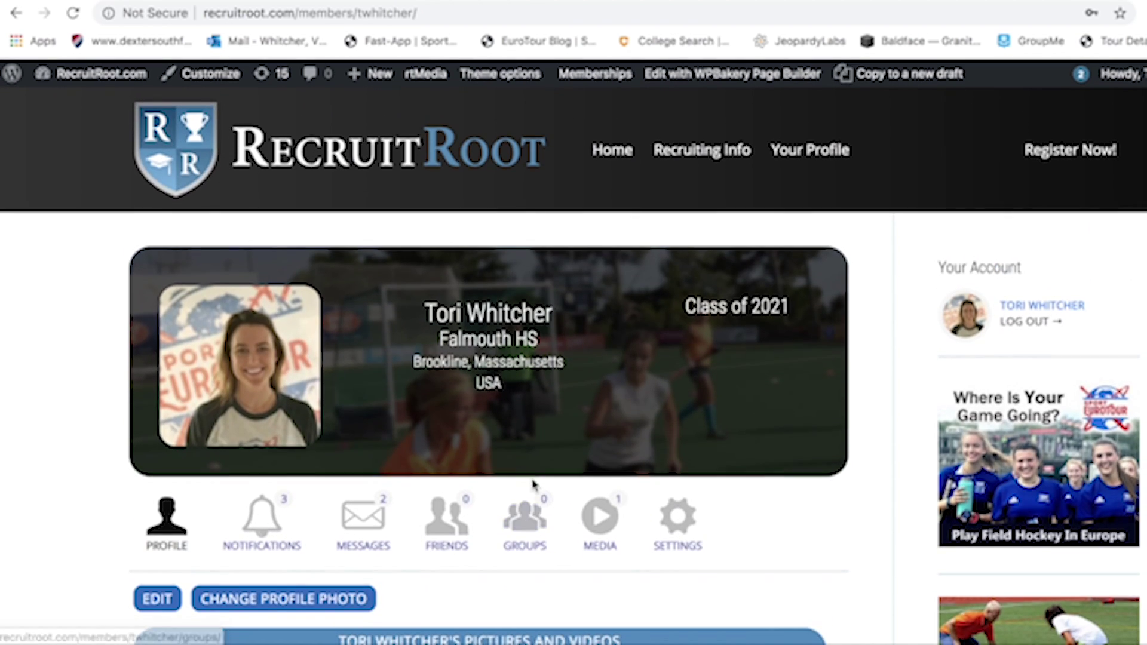
pyautogui.scroll(-10, 533, 605)
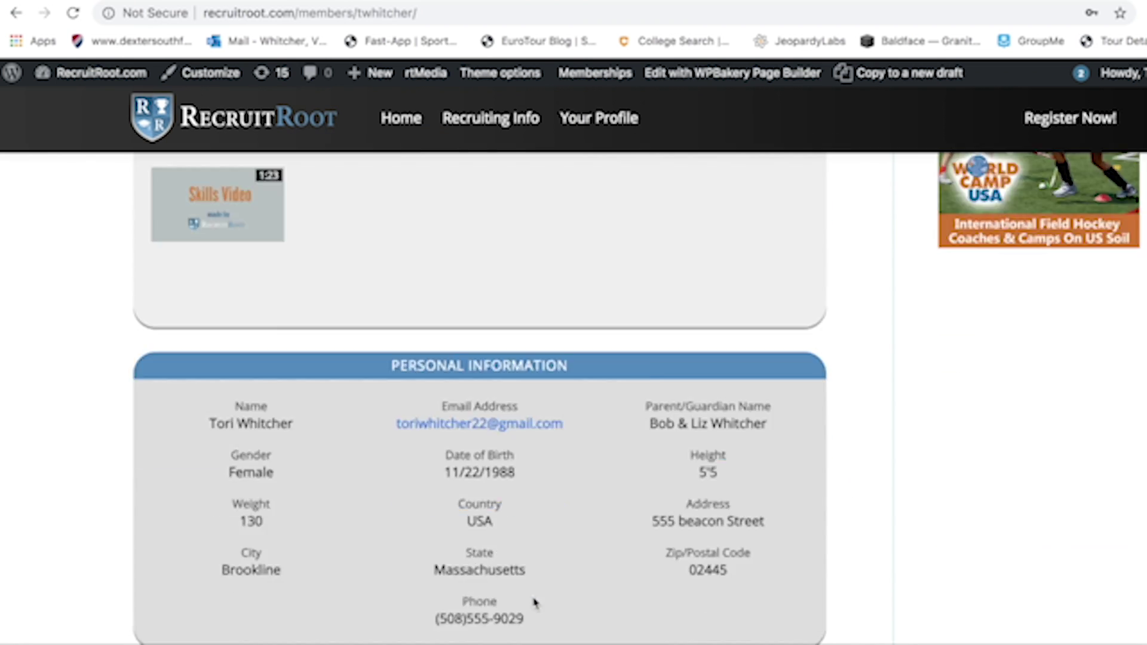
pyautogui.scroll(5, 534, 604)
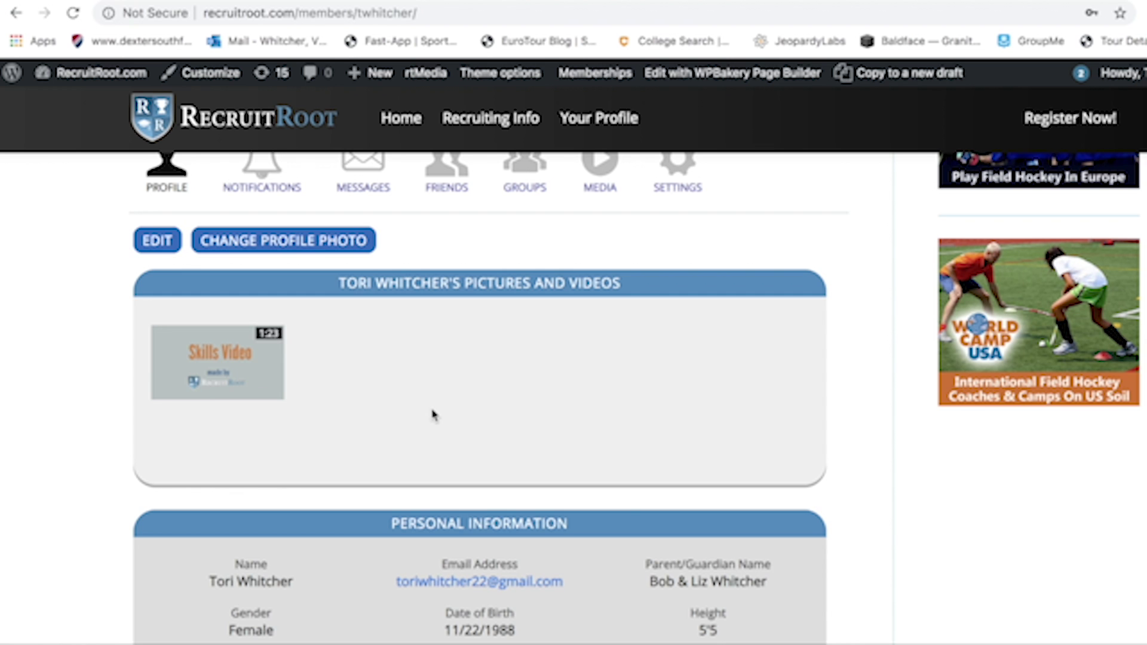
# Step: Go to recruitroot.com and start registering for the free Athlete membership level
pyautogui.scroll(5, 487, 409)
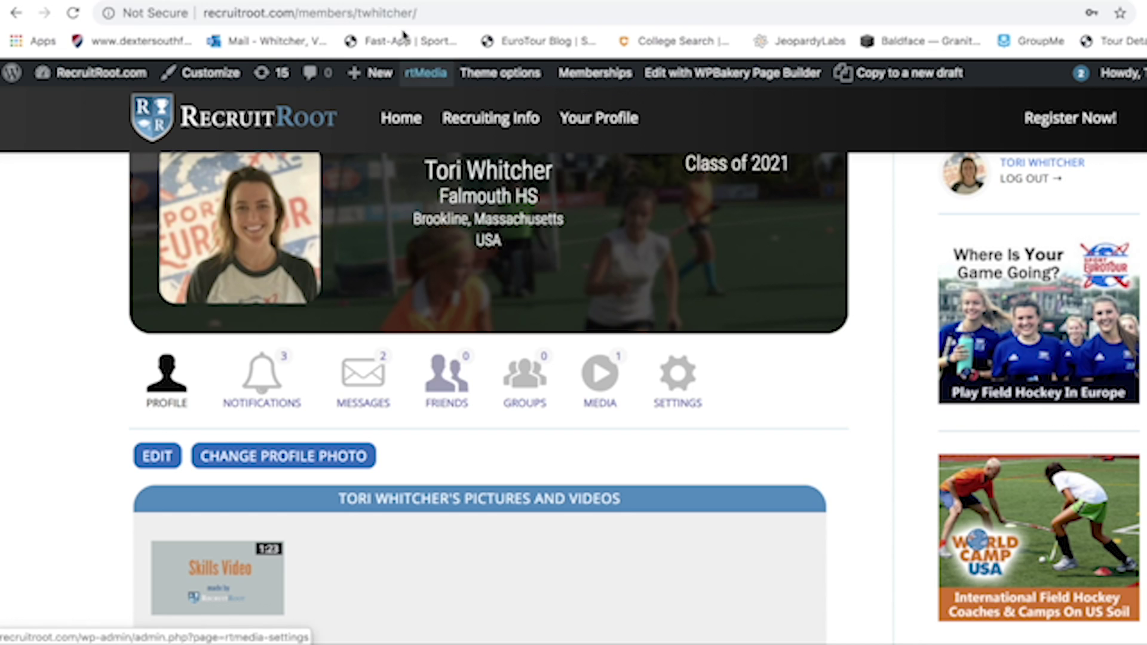
pyautogui.click(374, 10)
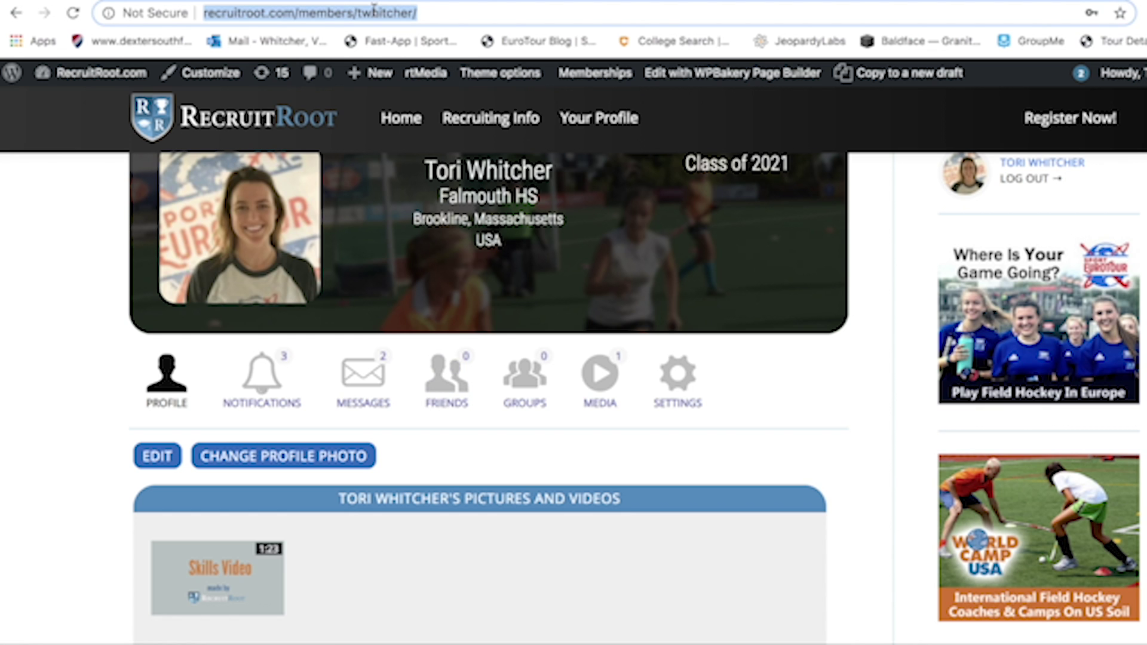
pyautogui.write('re')
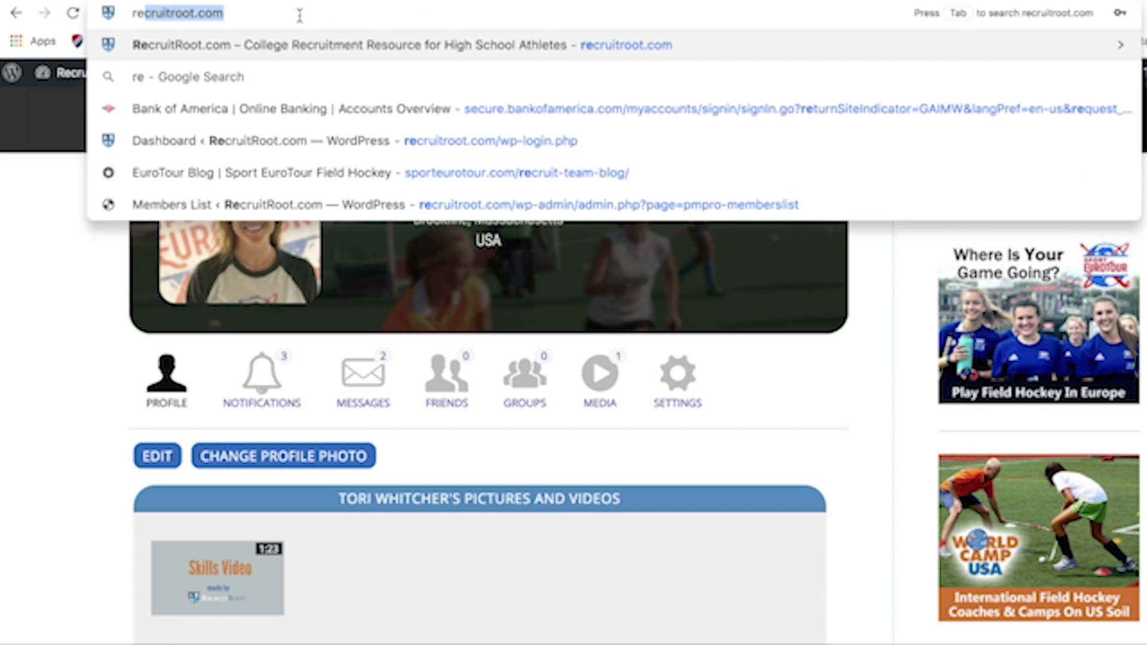
pyautogui.press('Return')
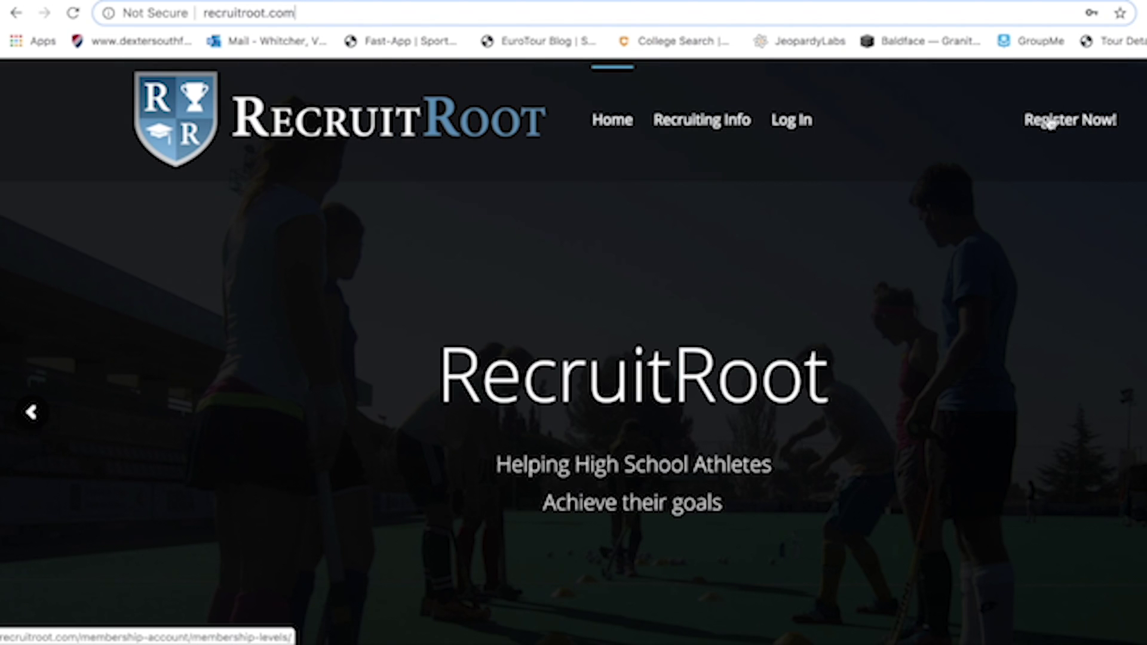
pyautogui.click(1066, 125)
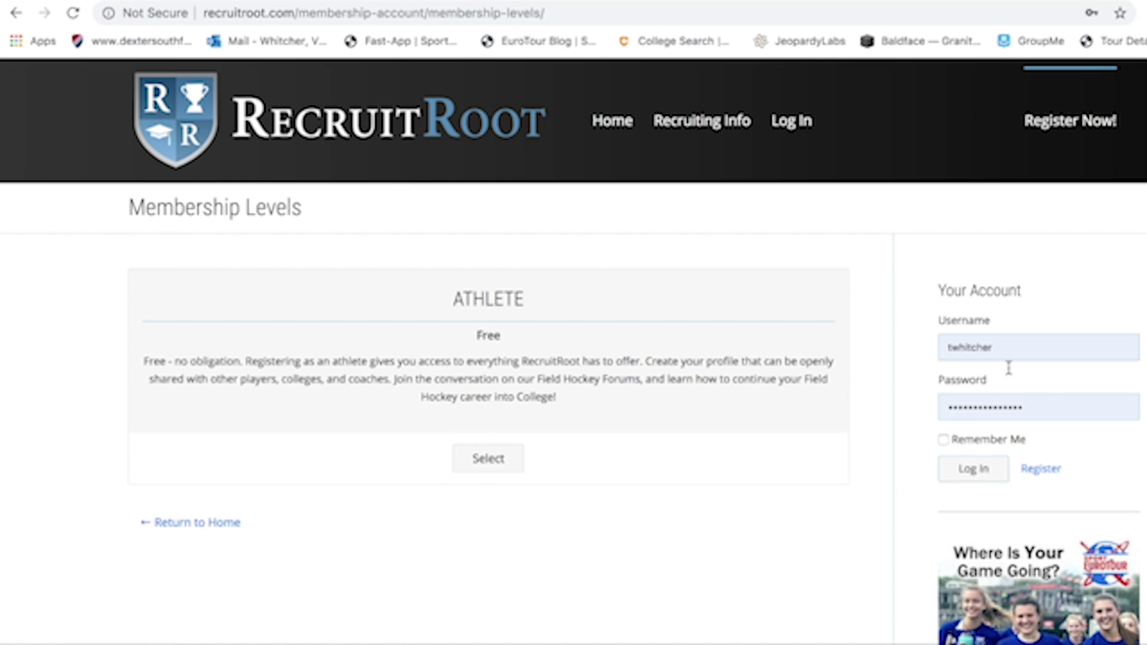
pyautogui.click(489, 465)
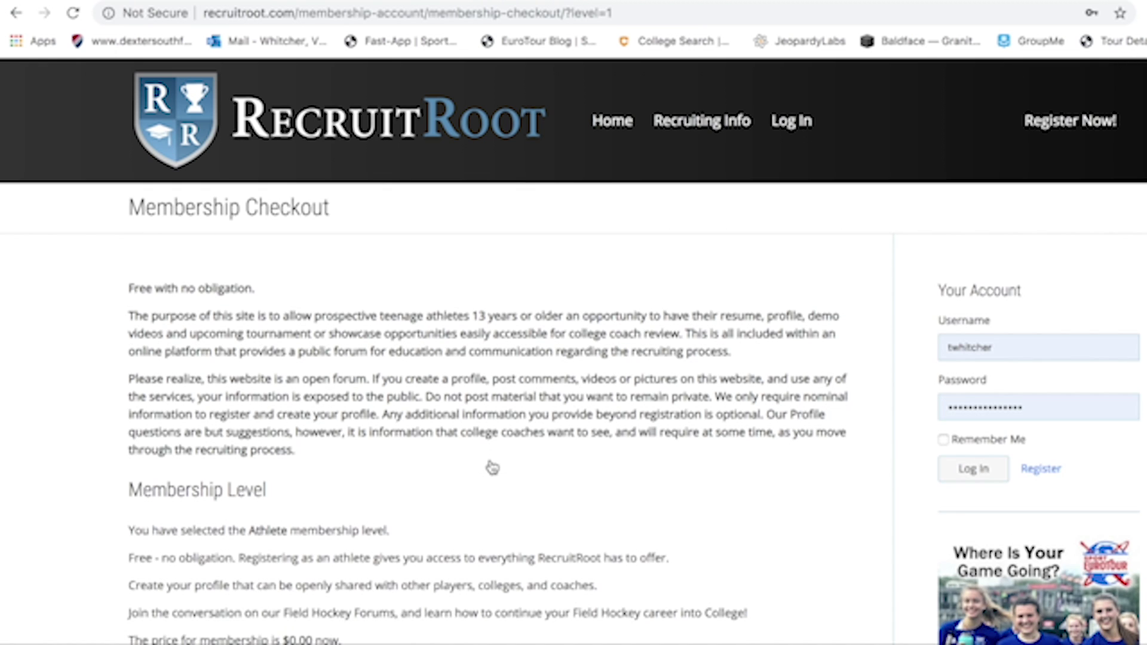
# Step: Review the membership description and the username, password and e-mail fields under Account Information on the Membership Checkout page
pyautogui.scroll(-1, 482, 543)
pyautogui.scroll(-3, 481, 542)
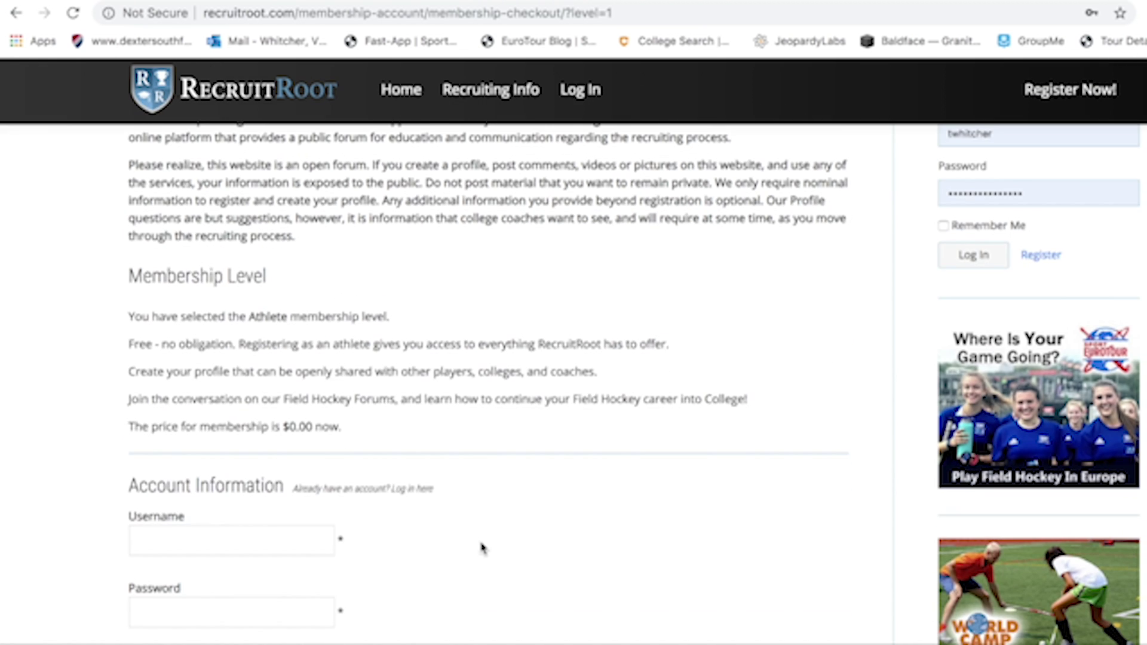
pyautogui.scroll(-6, 483, 547)
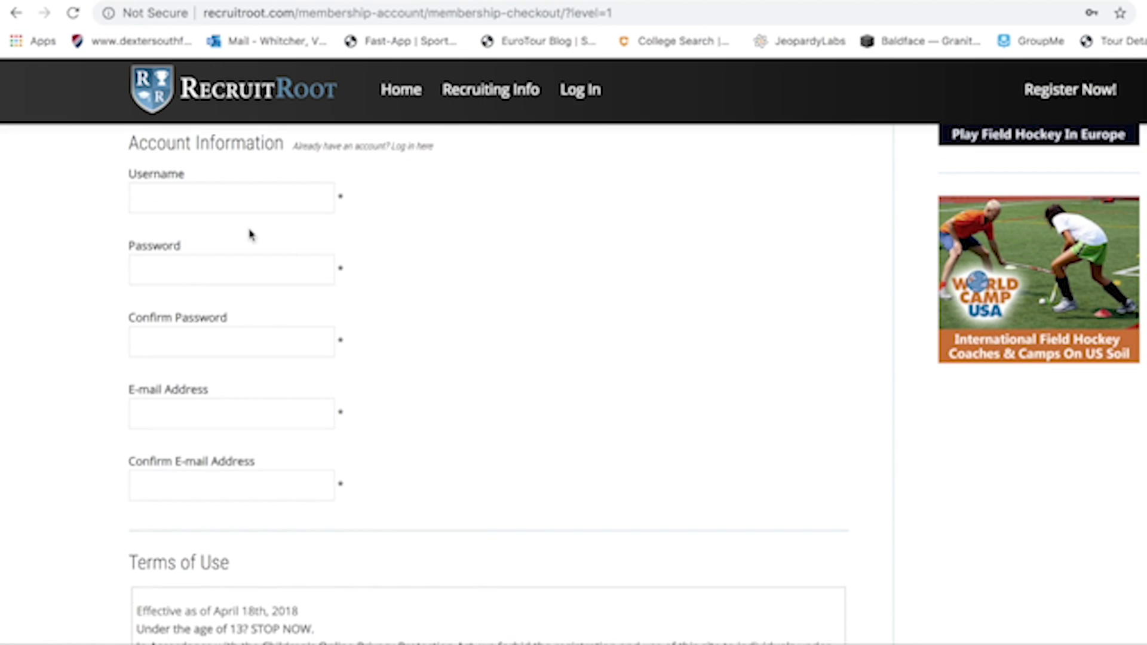
pyautogui.click(224, 199)
pyautogui.click(461, 287)
pyautogui.scroll(-6, 436, 466)
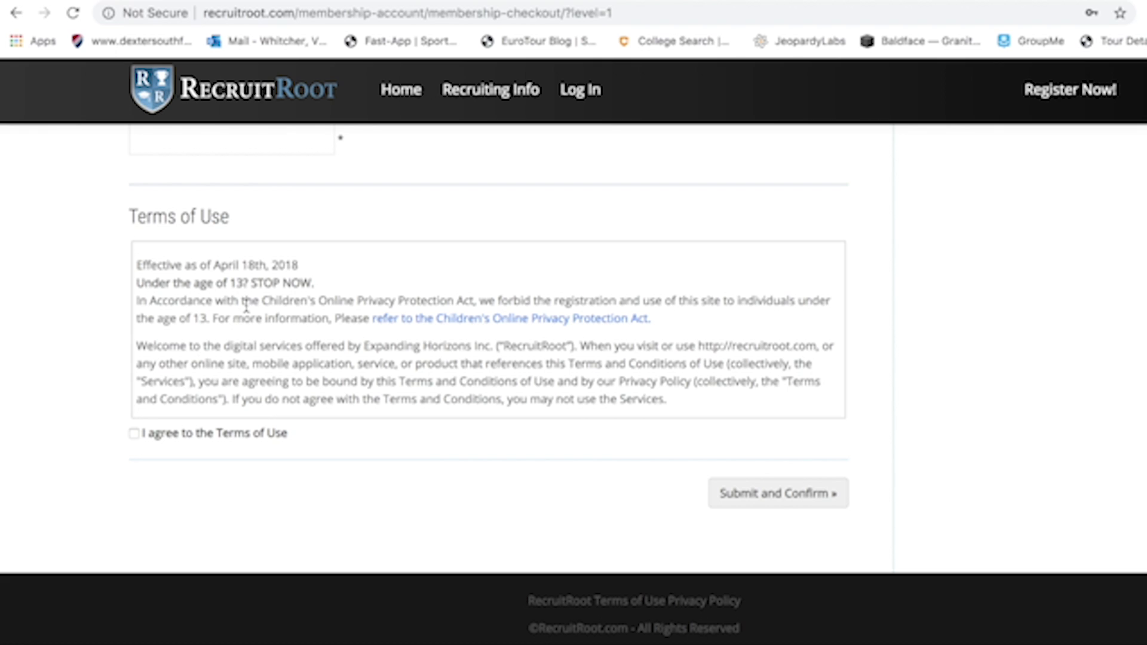
# Step: Highlight "Under the age of 13" in the Terms of Use and review the agreement and submission area of the checkout form
pyautogui.moveTo(244, 283); pyautogui.dragTo(138, 284)
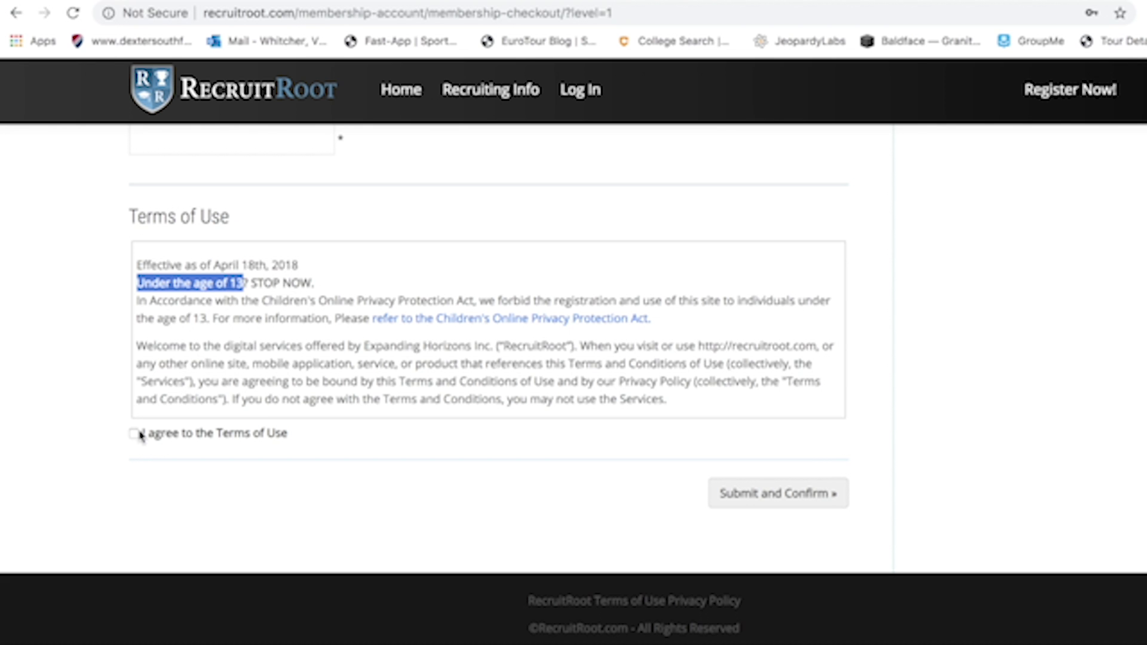
pyautogui.click(743, 504)
pyautogui.scroll(-2, 538, 419)
pyautogui.scroll(-1, 507, 467)
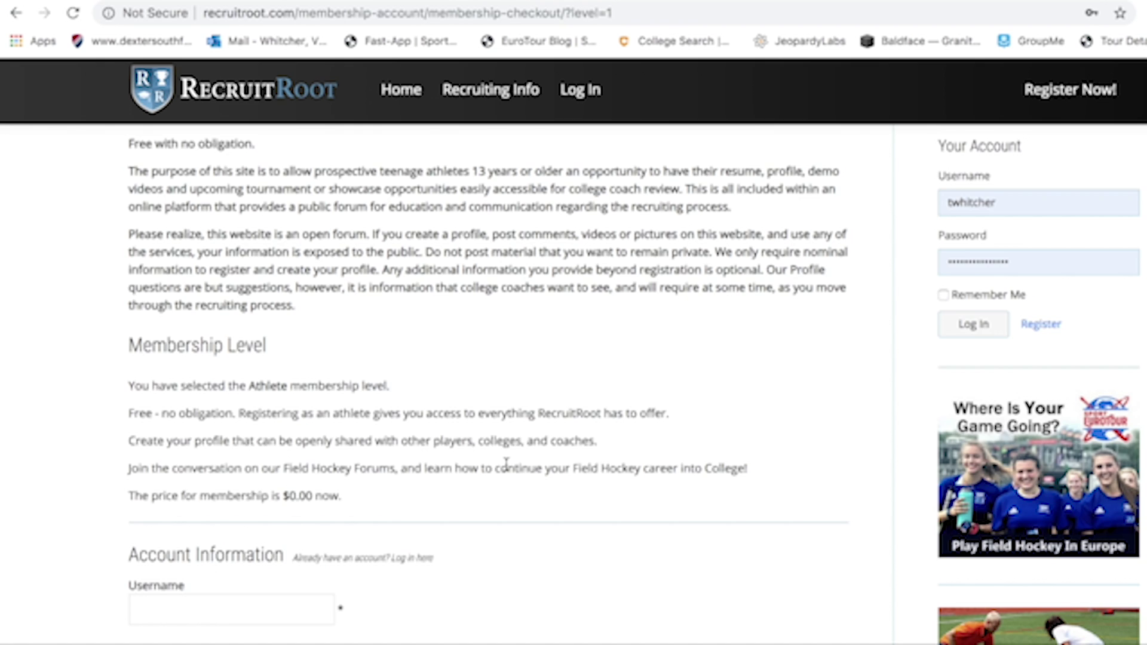
pyautogui.scroll(3, 506, 464)
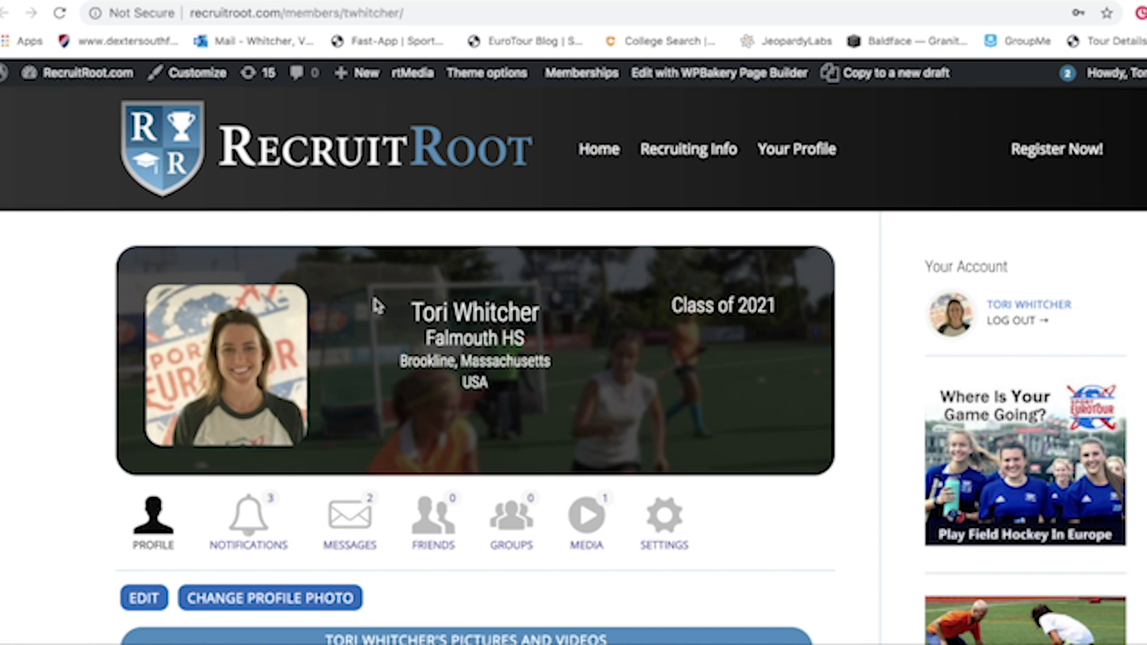
# Step: Skim the complete sample athlete profile down to Club Information and return to its header
pyautogui.scroll(-12, 379, 388)
pyautogui.scroll(-20, 386, 431)
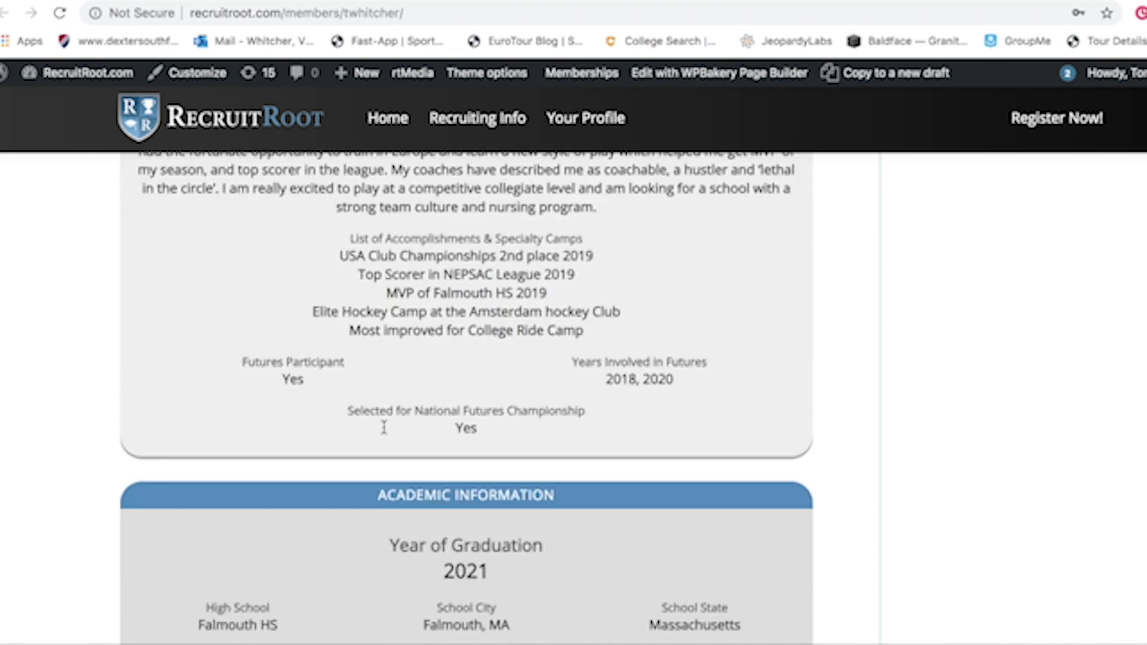
pyautogui.scroll(-3, 386, 431)
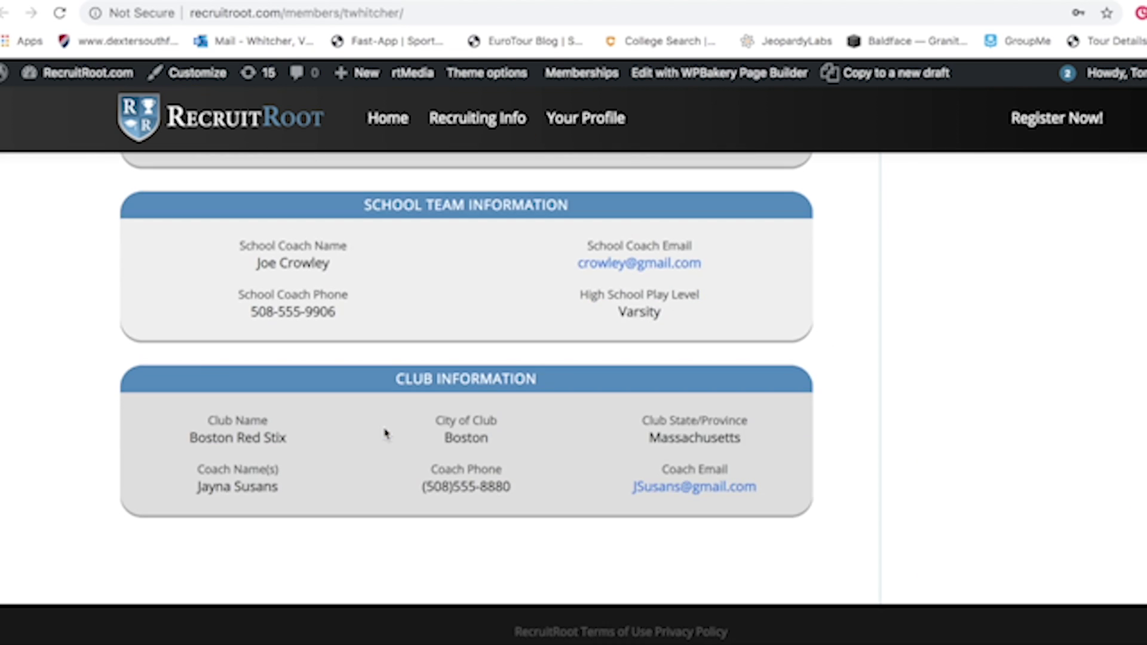
pyautogui.scroll(20, 386, 431)
pyautogui.scroll(3, 385, 431)
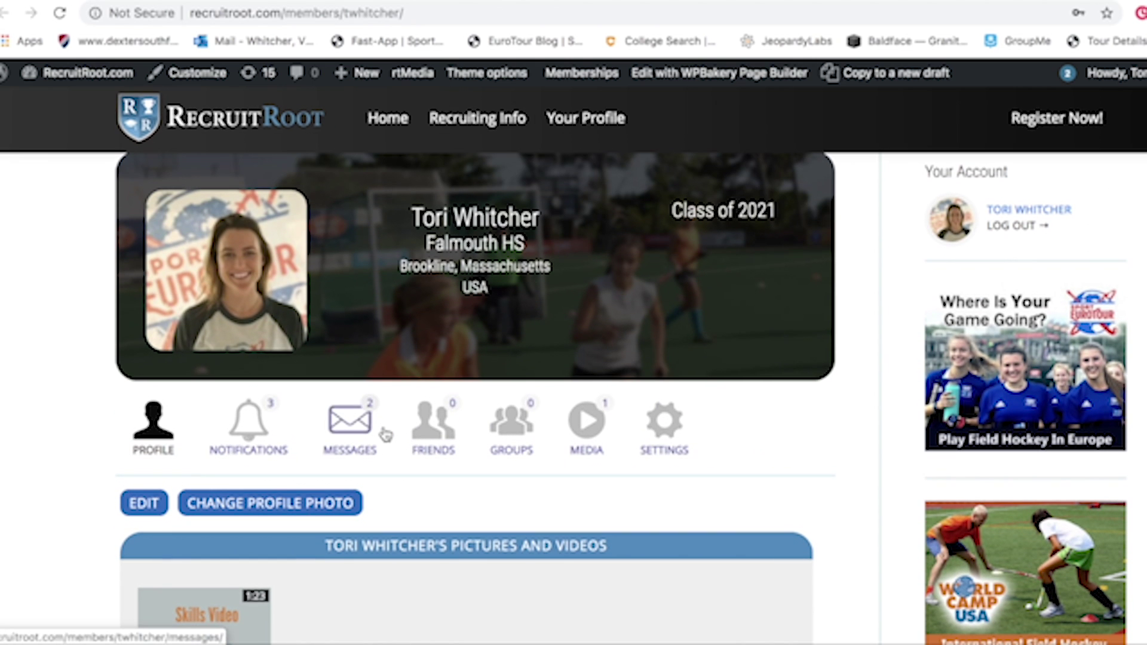
# Step: Highlight the profile's web address and its username part, and finish with the whole address selected
pyautogui.click(337, 14)
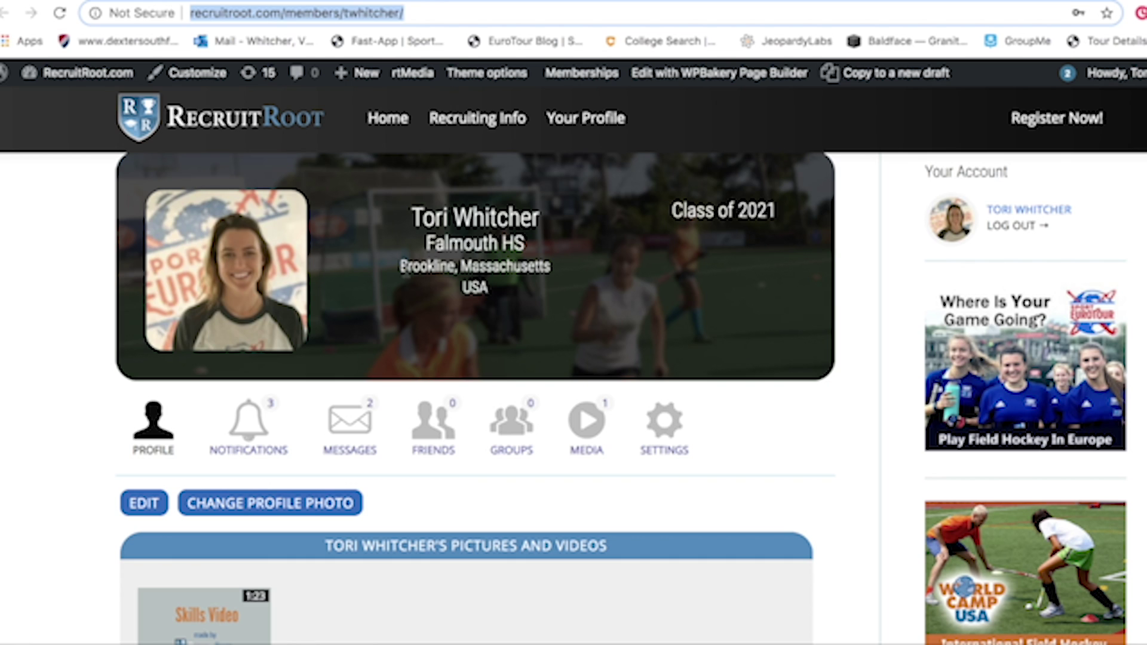
pyautogui.doubleClick(389, 13)
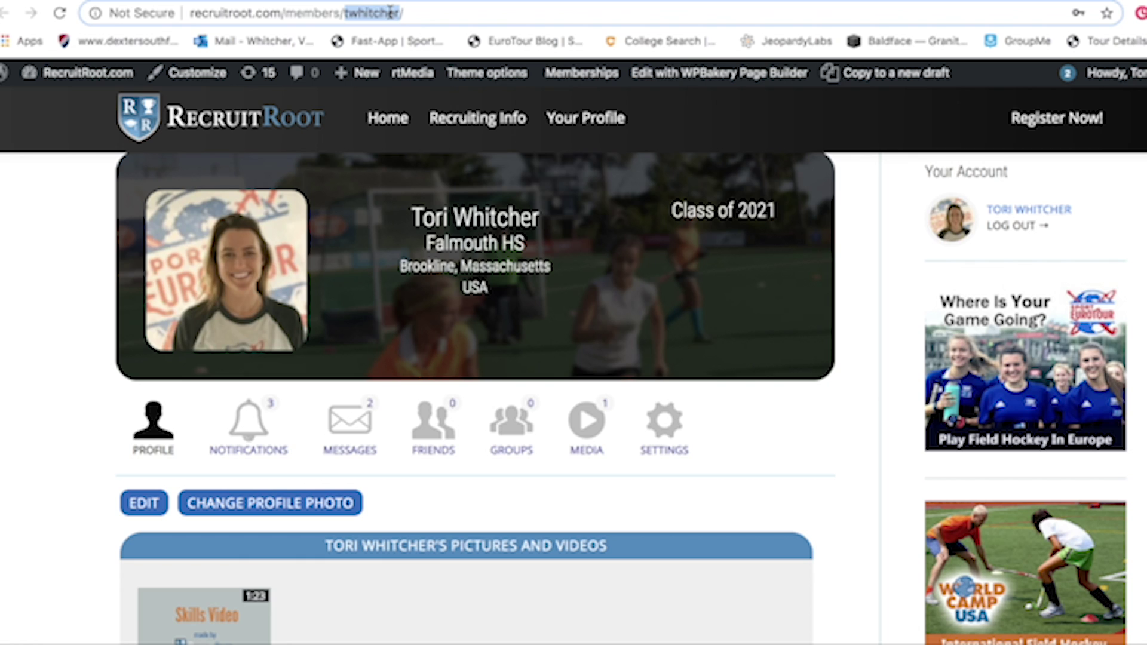
pyautogui.press('super+a')
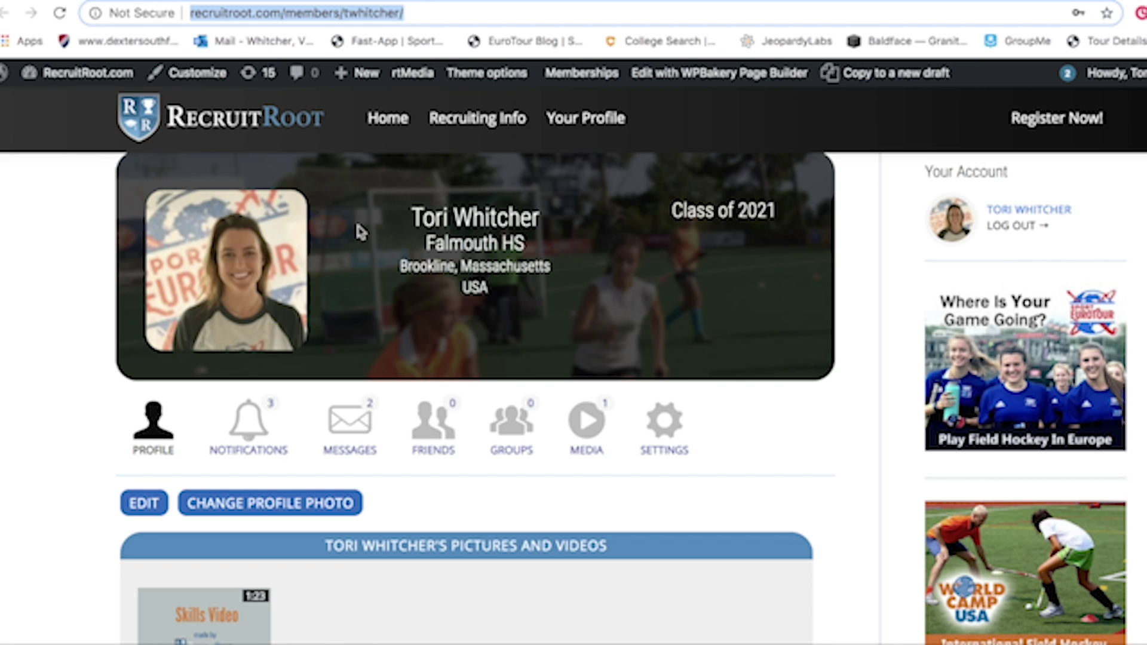
pyautogui.scroll(2, 665, 456)
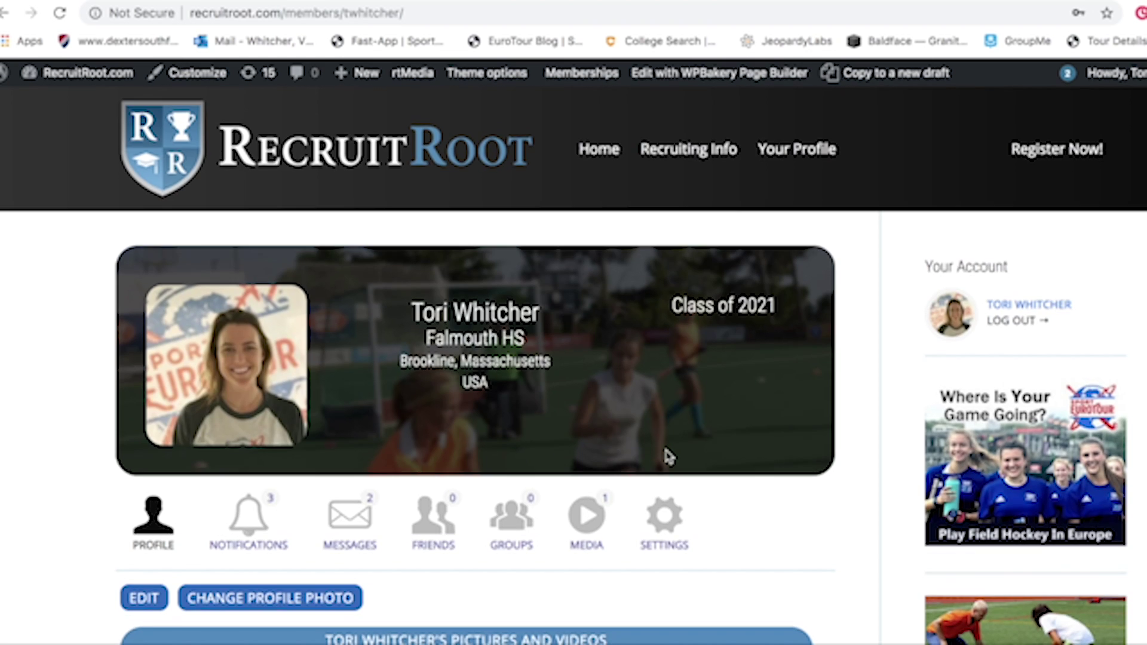
# Step: Open the profile for editing and review the fields of the Personal Information group
pyautogui.scroll(-5, 667, 456)
pyautogui.scroll(1, 668, 457)
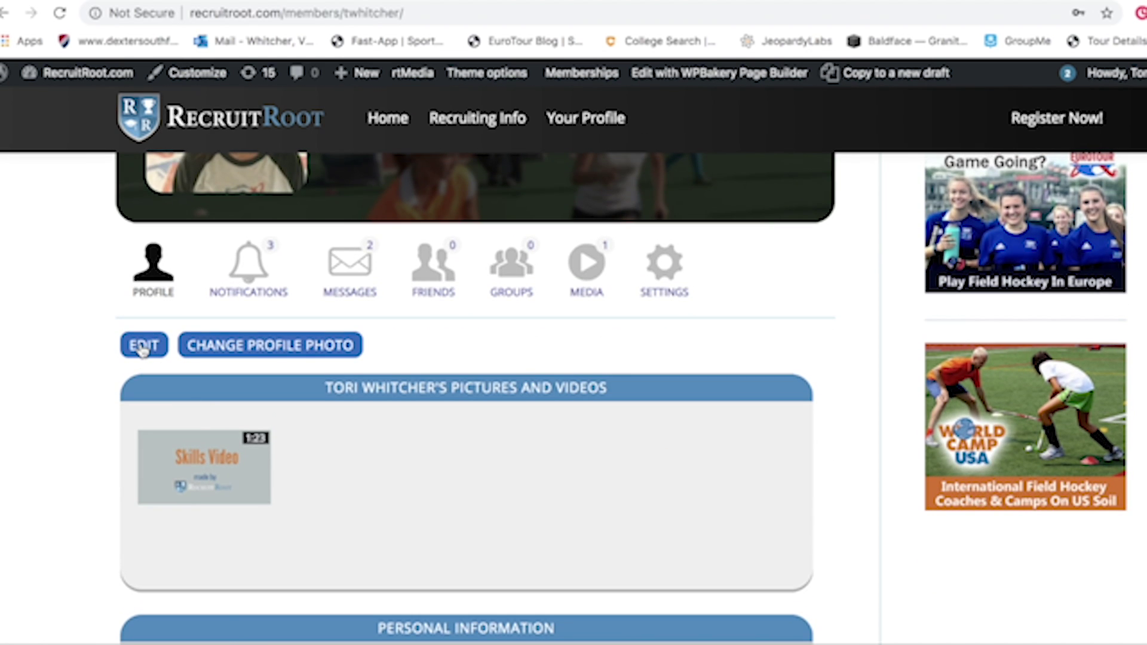
pyautogui.click(142, 350)
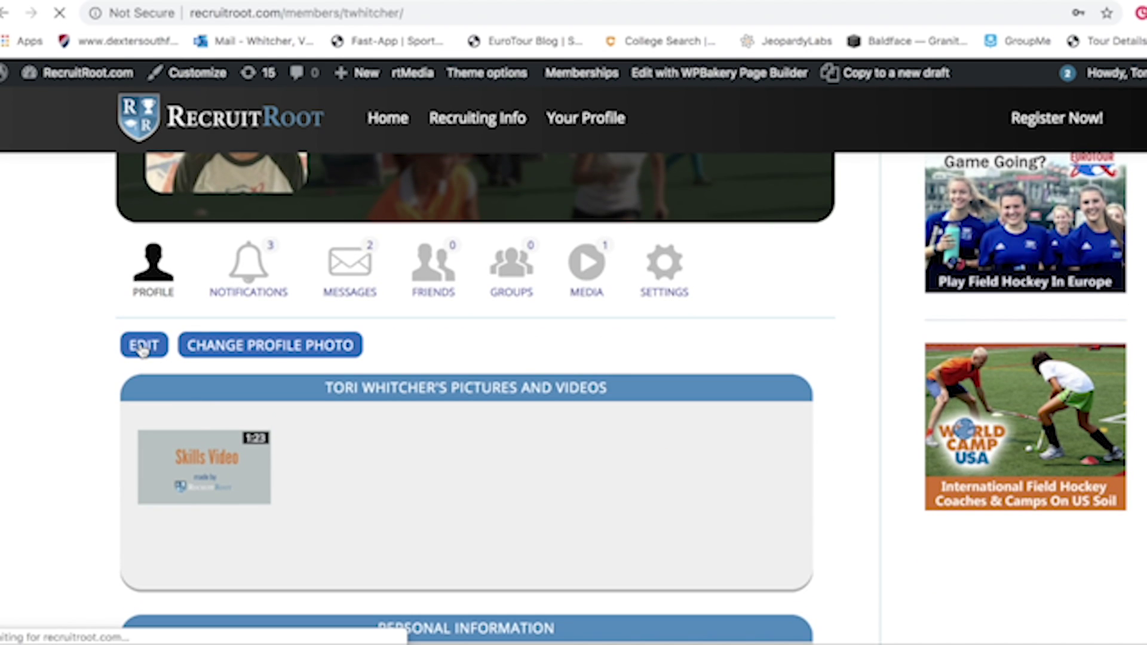
pyautogui.scroll(-5, 147, 426)
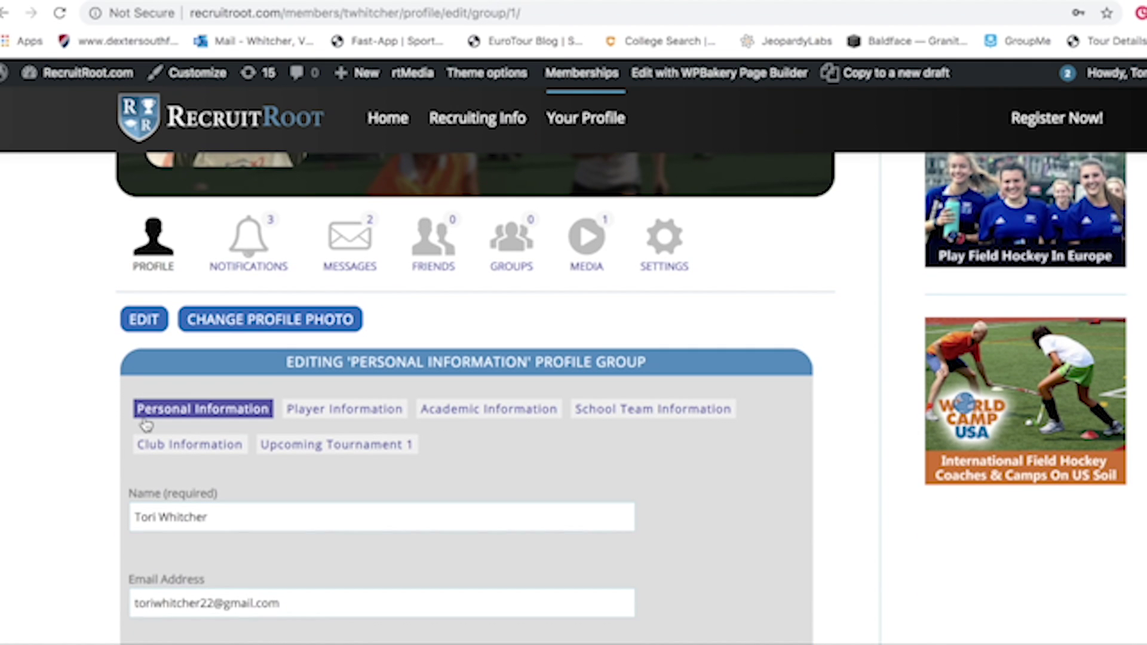
pyautogui.scroll(-2, 158, 513)
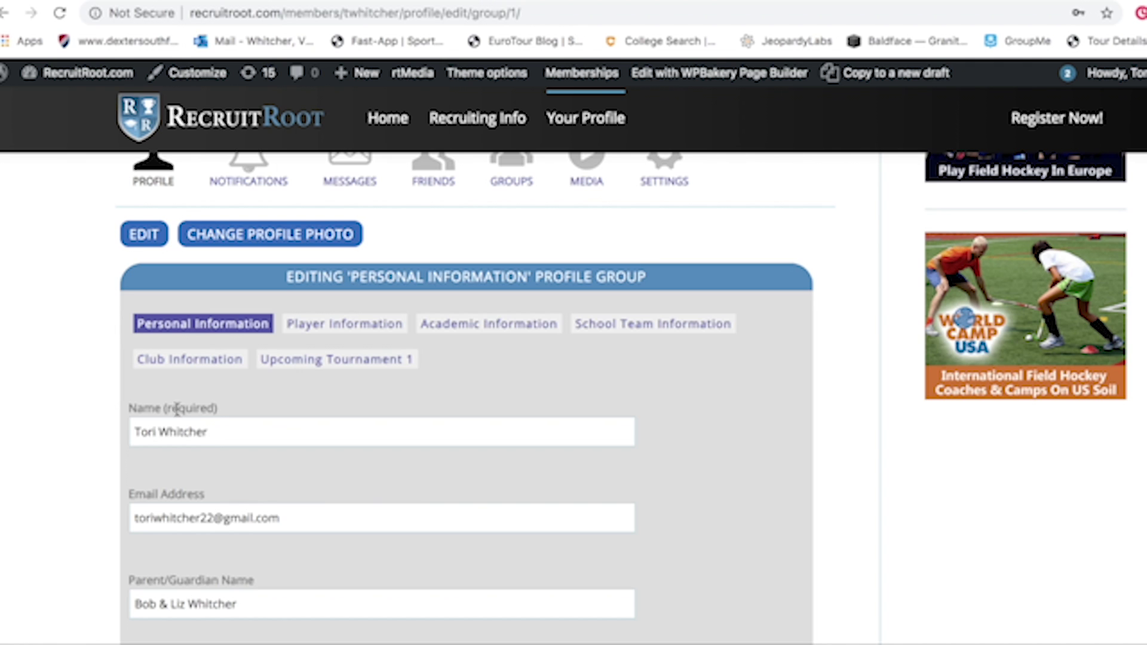
pyautogui.scroll(-10, 219, 445)
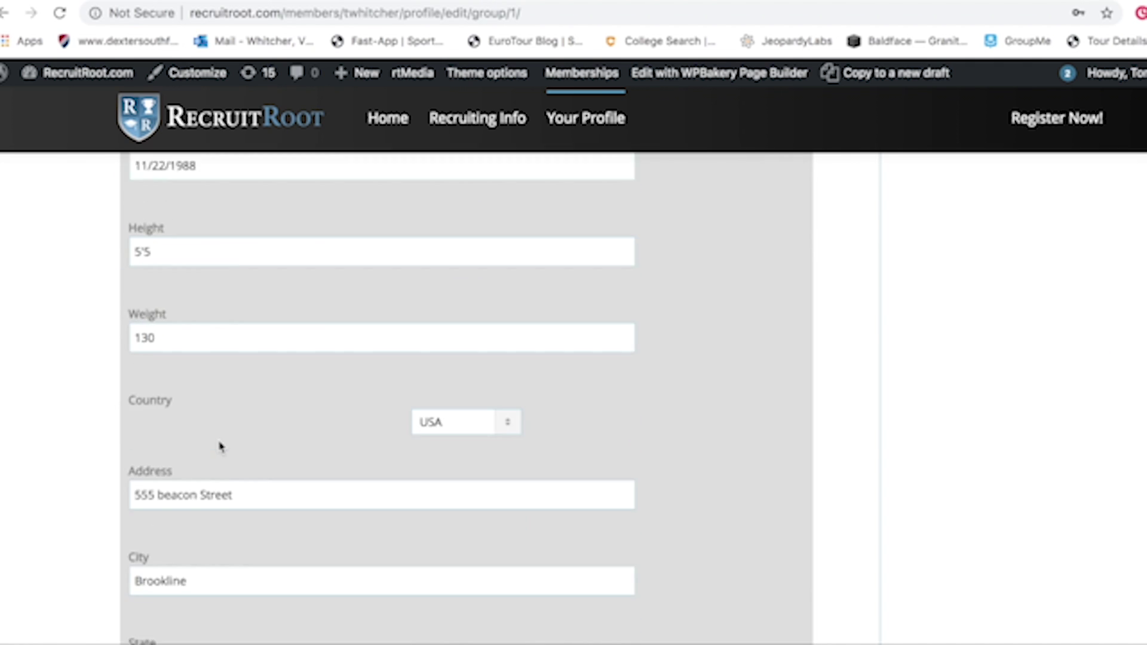
pyautogui.scroll(5, 221, 447)
pyautogui.scroll(6, 220, 445)
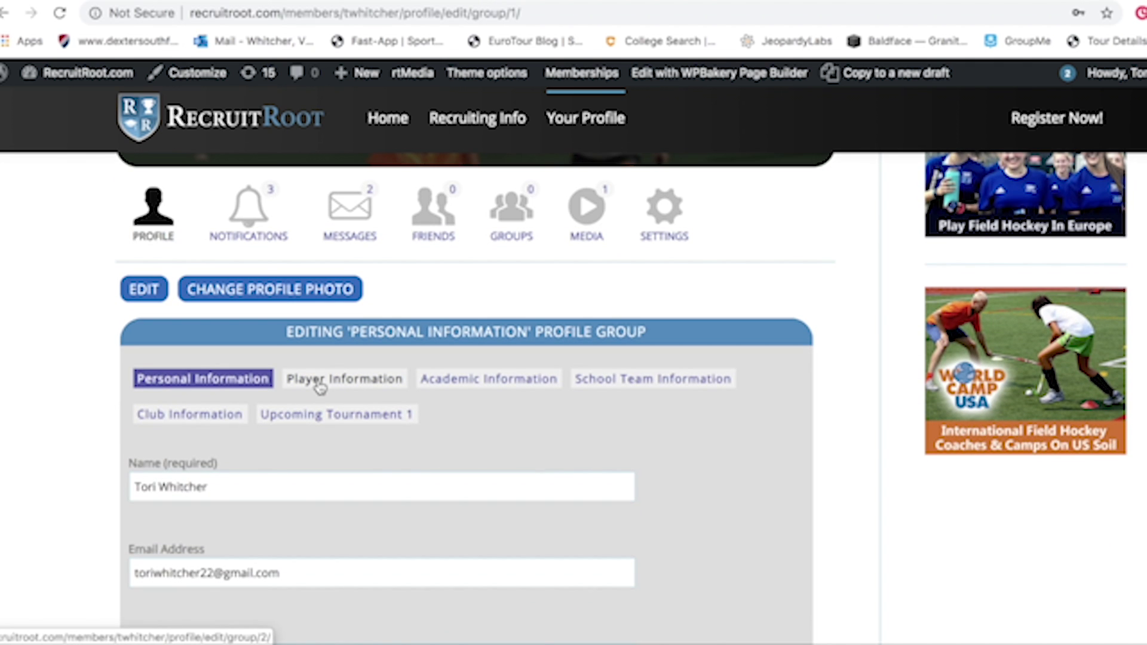
# Step: Open the Player Information group for editing and review its position, bio, accomplishments and Futures fields
pyautogui.click(319, 383)
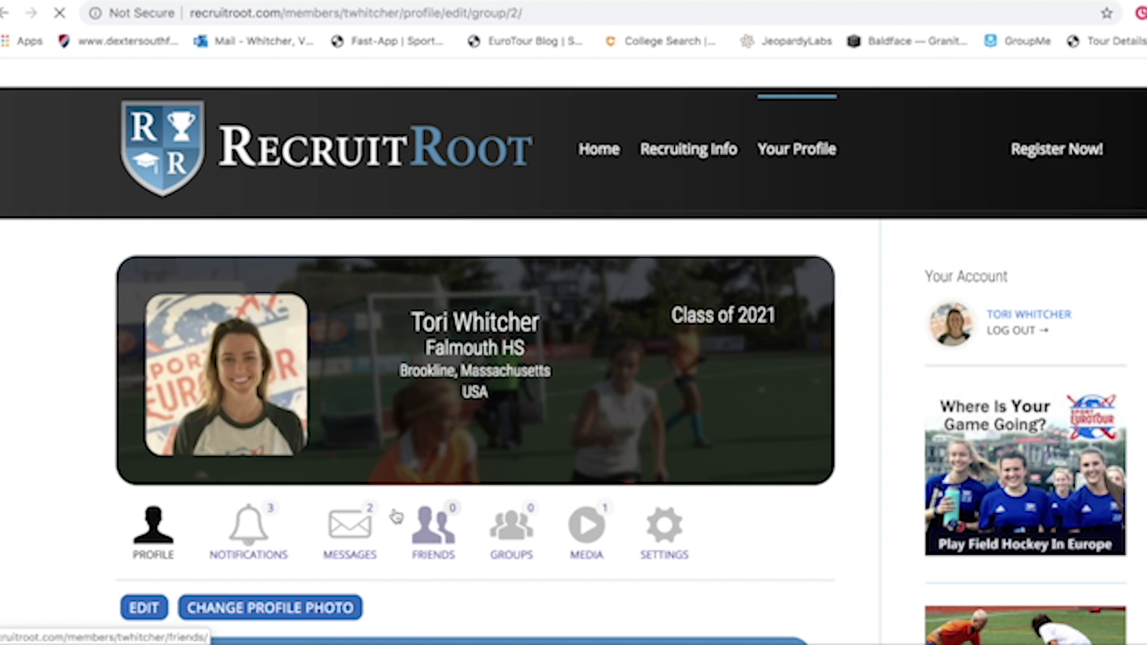
pyautogui.scroll(-5, 394, 514)
pyautogui.scroll(-9, 396, 514)
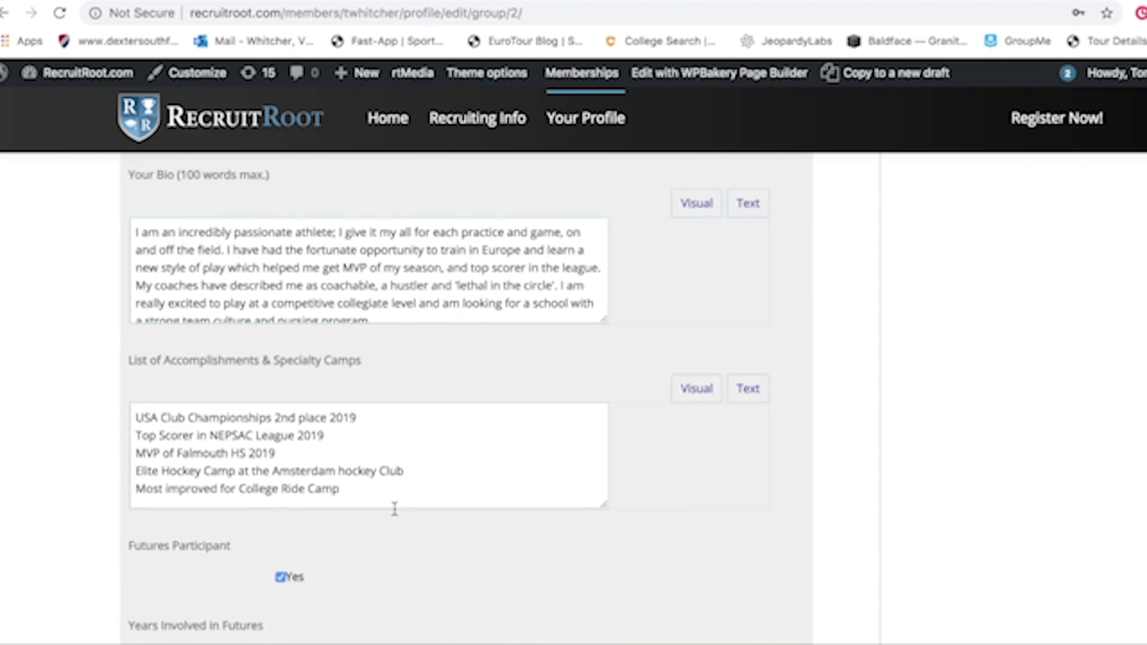
pyautogui.scroll(3, 396, 513)
pyautogui.scroll(-6, 395, 514)
pyautogui.scroll(15, 394, 515)
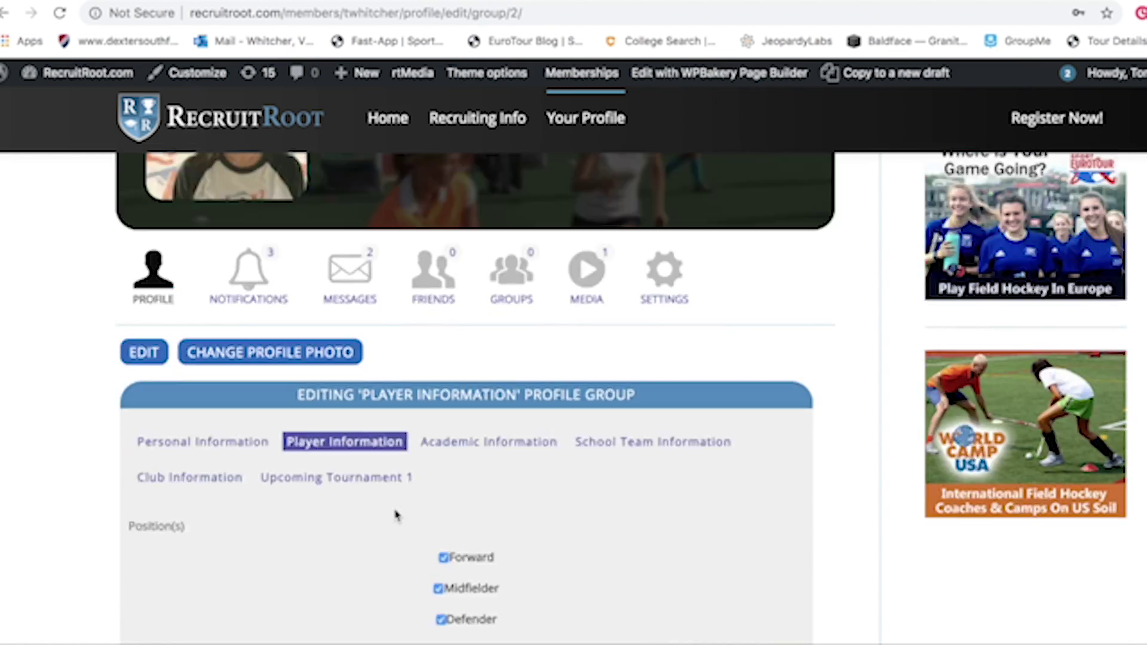
pyautogui.scroll(-5, 441, 533)
pyautogui.scroll(-1, 418, 358)
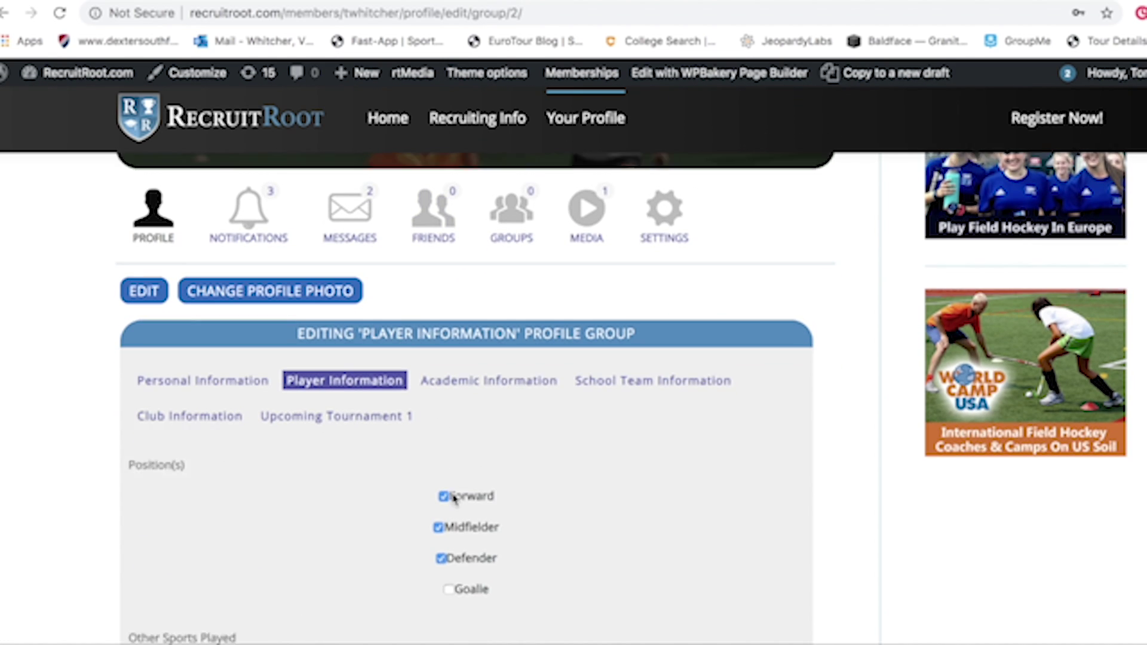
# Step: Open the Academic Information group for editing and review the graduation year, school, GPA and SAT fields
pyautogui.click(452, 365)
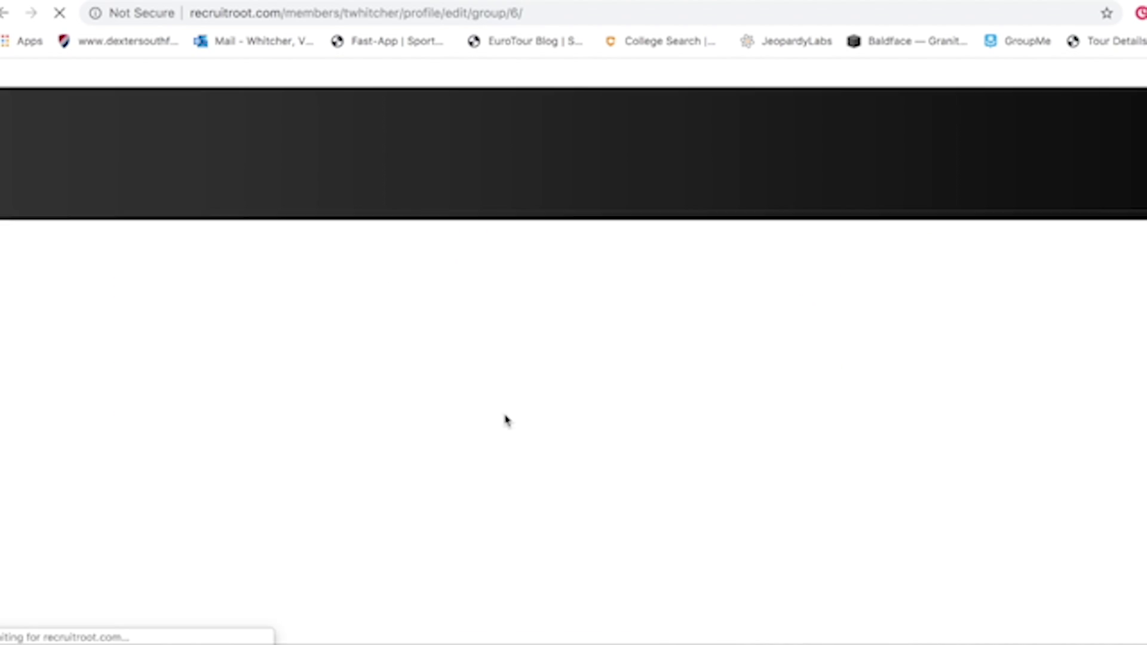
pyautogui.scroll(-7, 541, 459)
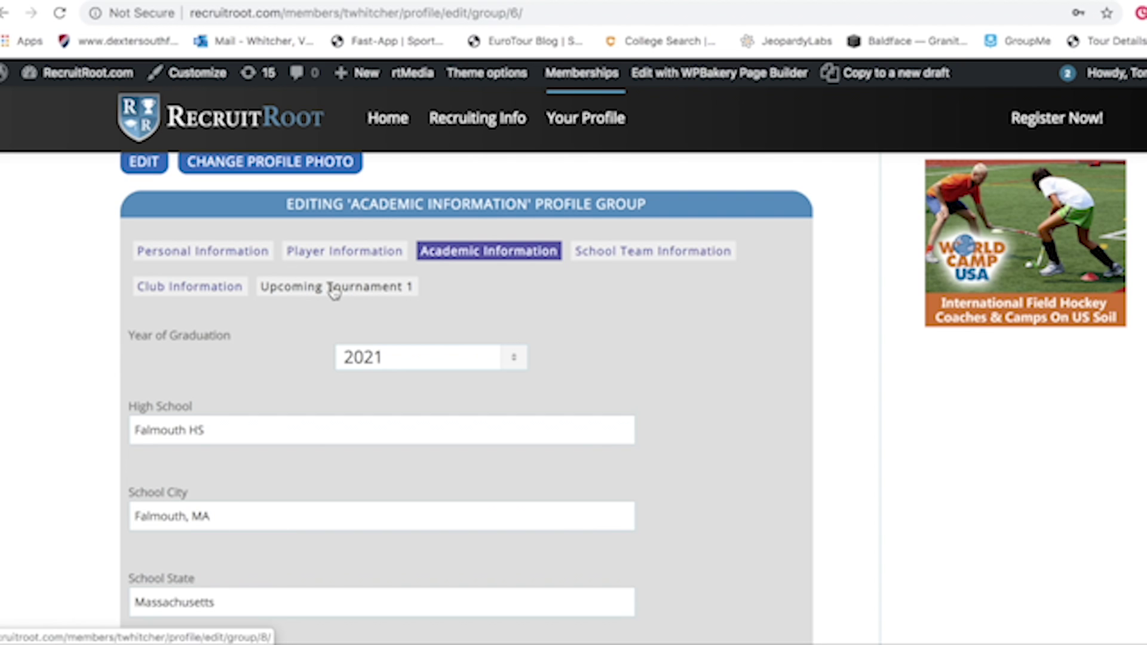
pyautogui.scroll(-5, 341, 438)
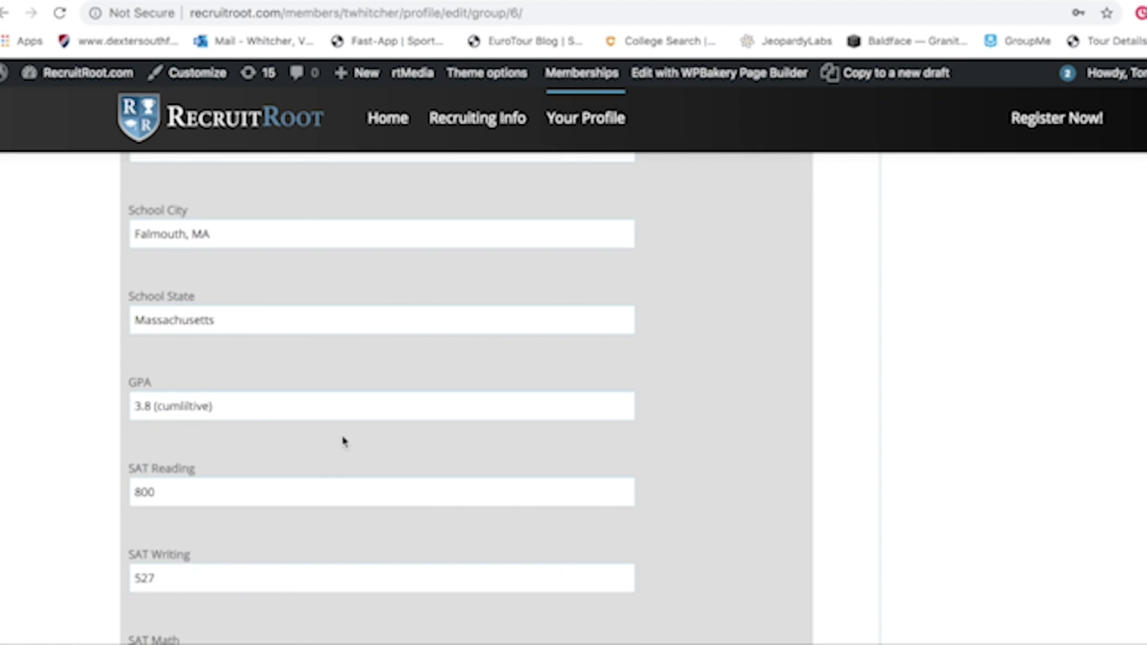
pyautogui.scroll(-7, 343, 441)
pyautogui.scroll(20, 342, 441)
# Step: Return to the profile view and open the athlete's Media section
pyautogui.click(428, 366)
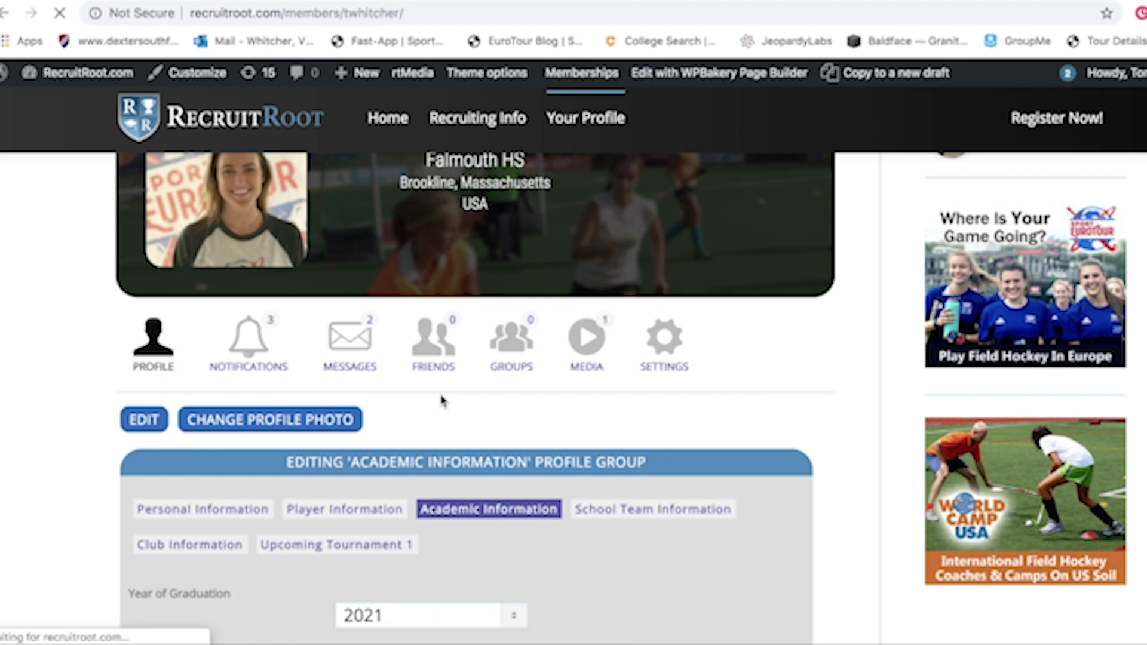
pyautogui.scroll(-4, 504, 474)
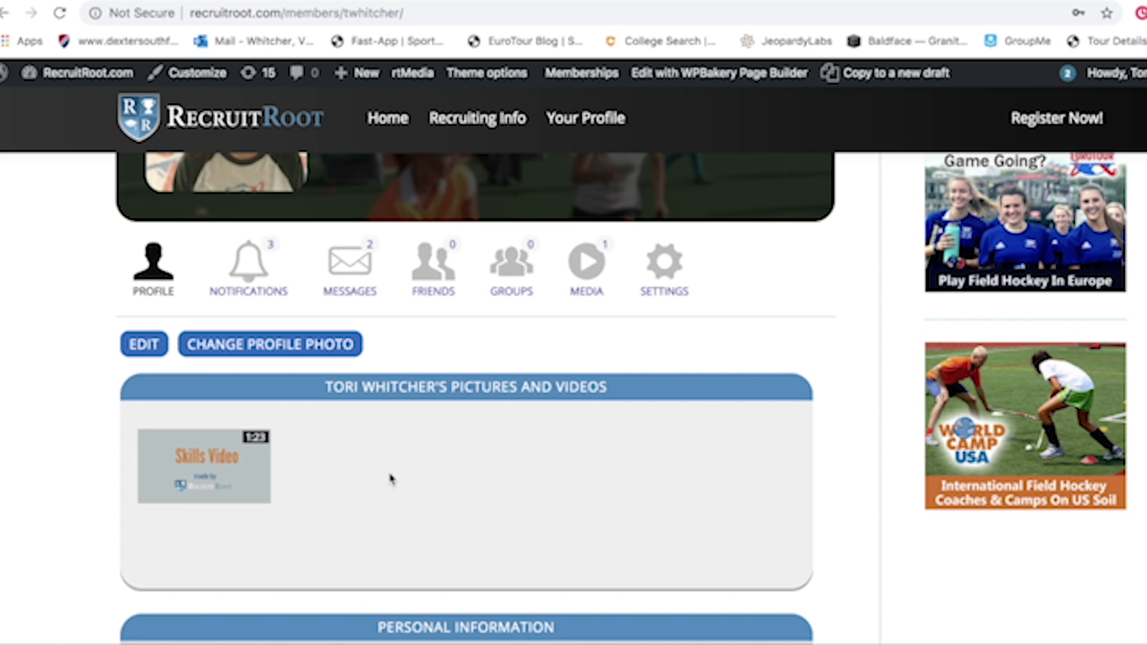
pyautogui.click(584, 289)
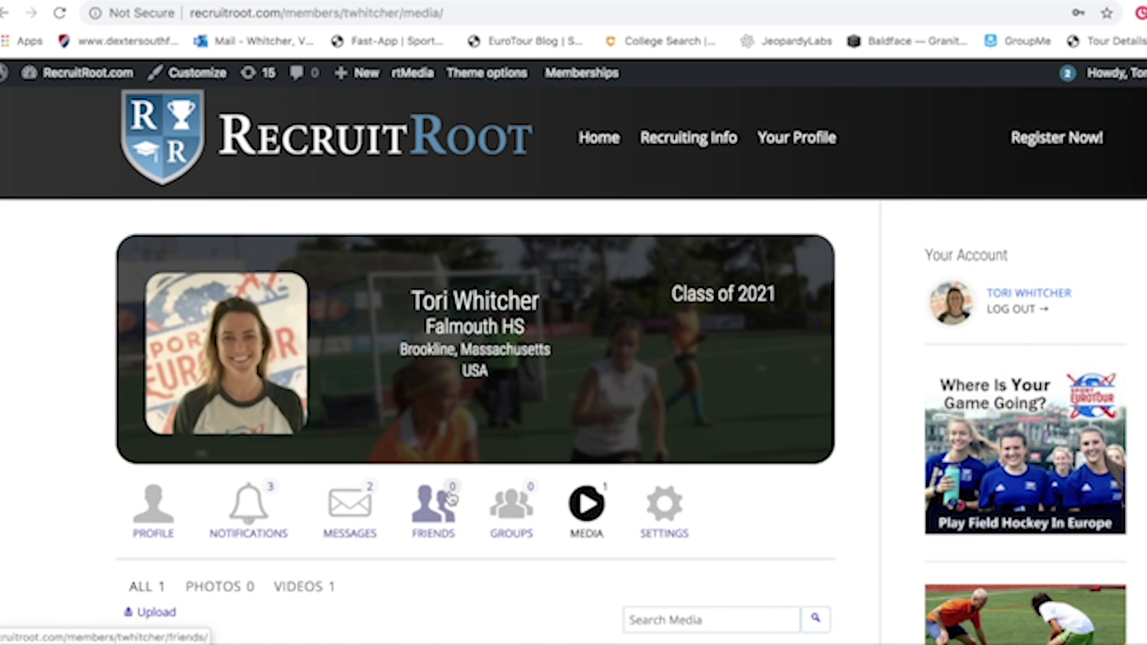
# Step: Open the Skills Video media item for editing and review its title, description and video thumbnail options
pyautogui.scroll(-5, 451, 499)
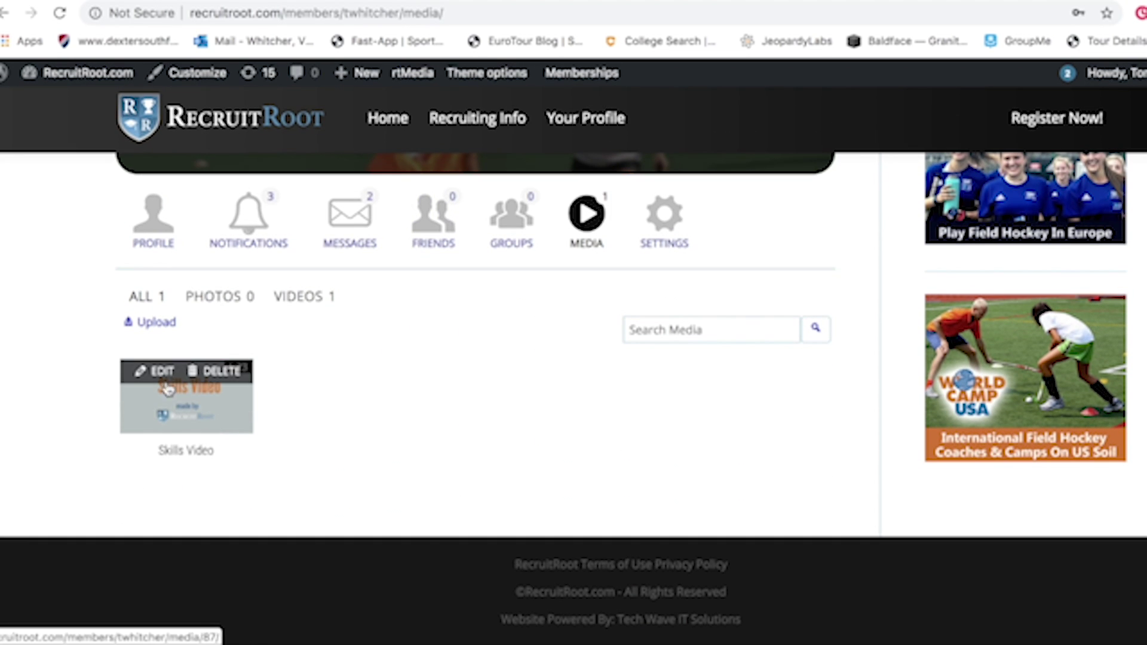
pyautogui.click(152, 372)
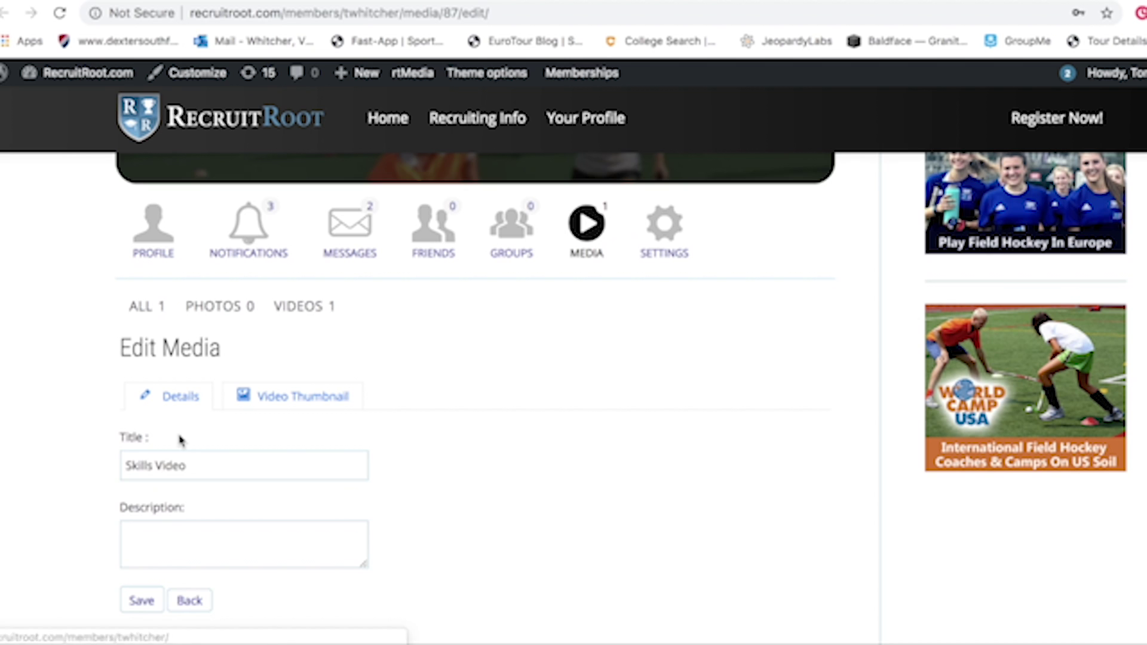
pyautogui.scroll(-1, 179, 440)
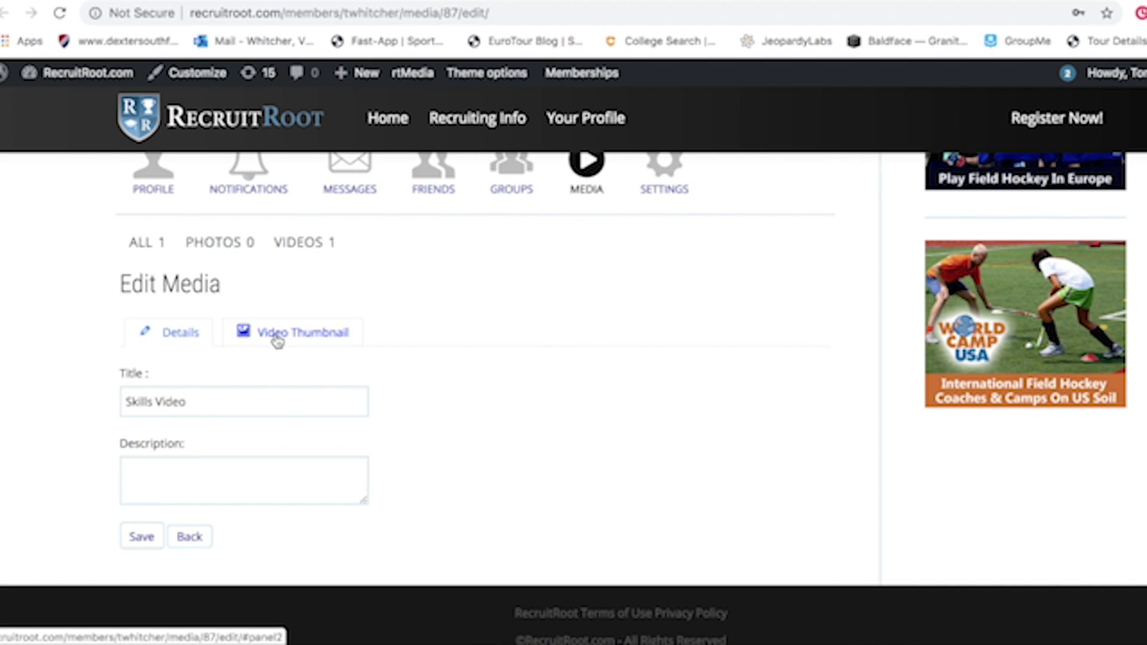
pyautogui.scroll(2, 276, 335)
pyautogui.scroll(-3, 404, 449)
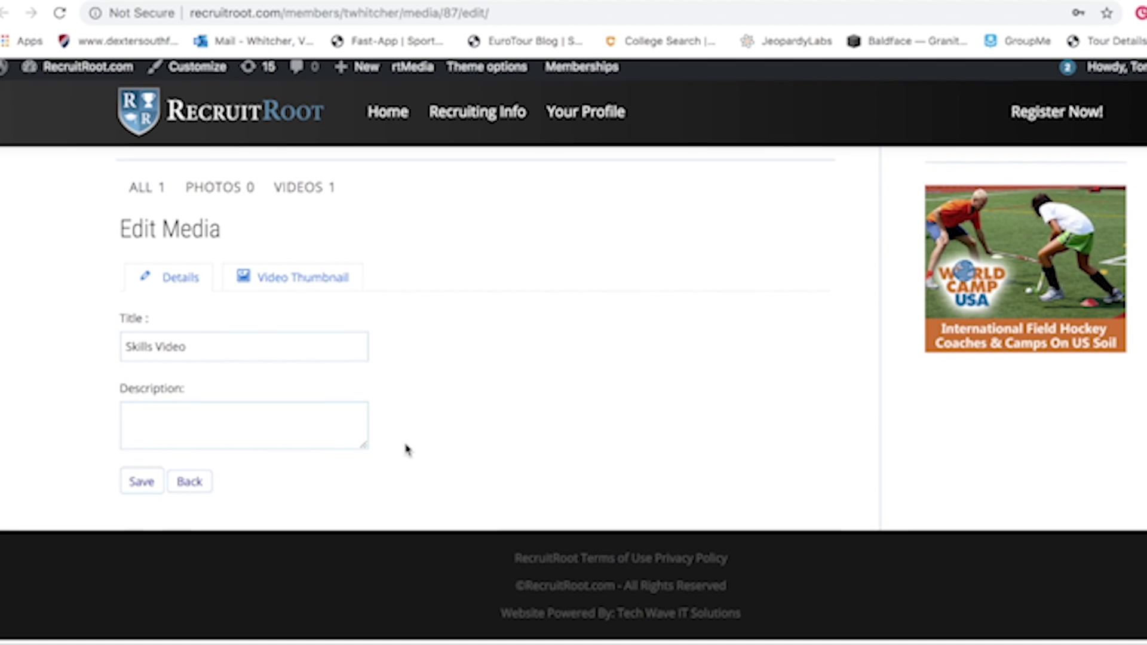
pyautogui.scroll(3, 404, 449)
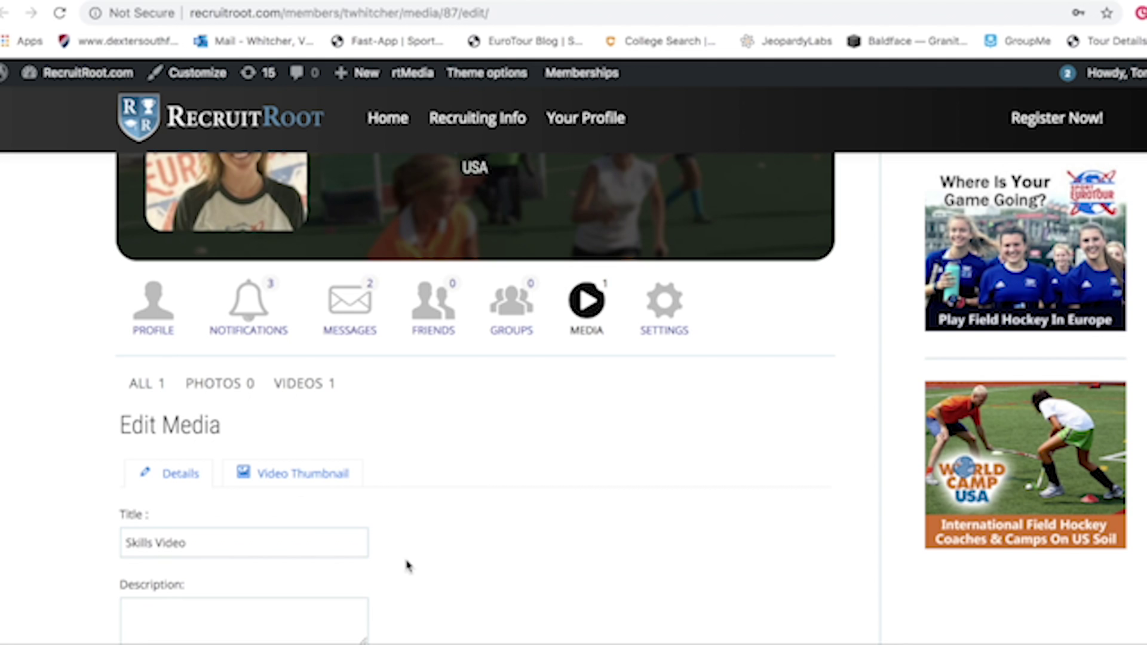
pyautogui.scroll(-1, 407, 565)
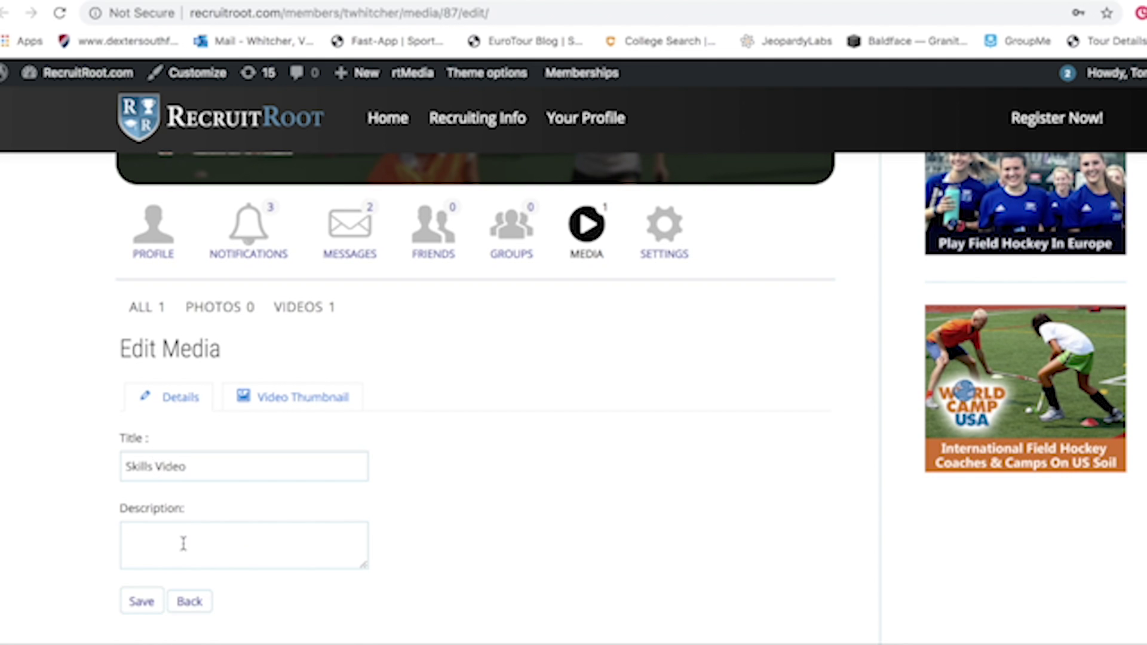
# Step: Return to the athlete's profile and reopen its Personal Information group for editing
pyautogui.scroll(1, 540, 327)
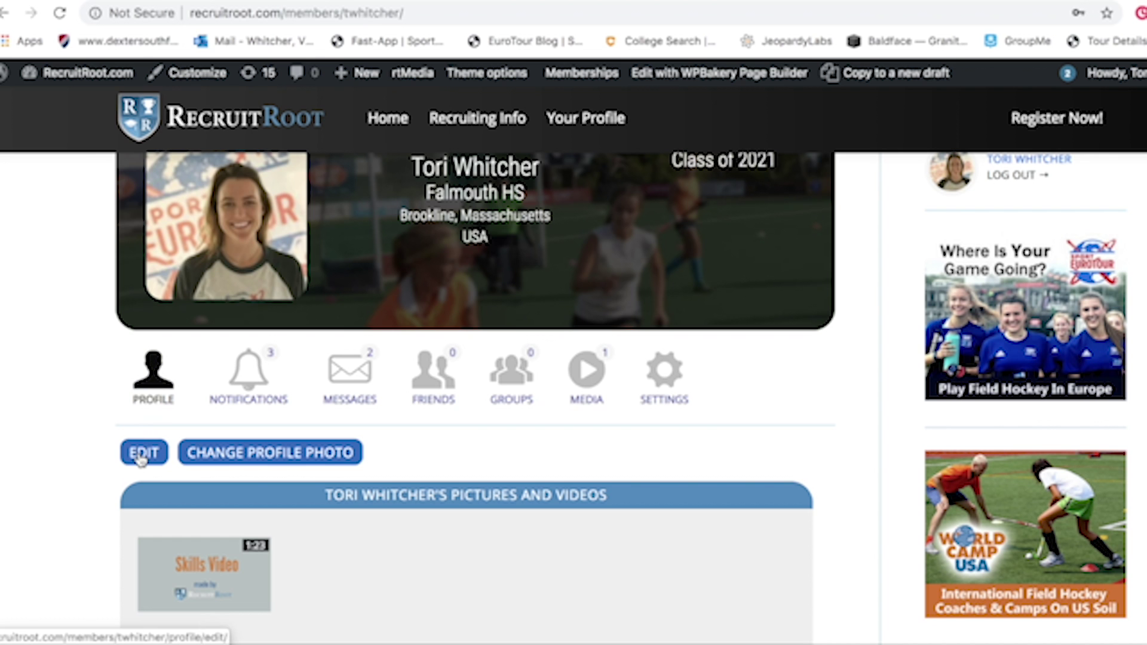
pyautogui.click(141, 456)
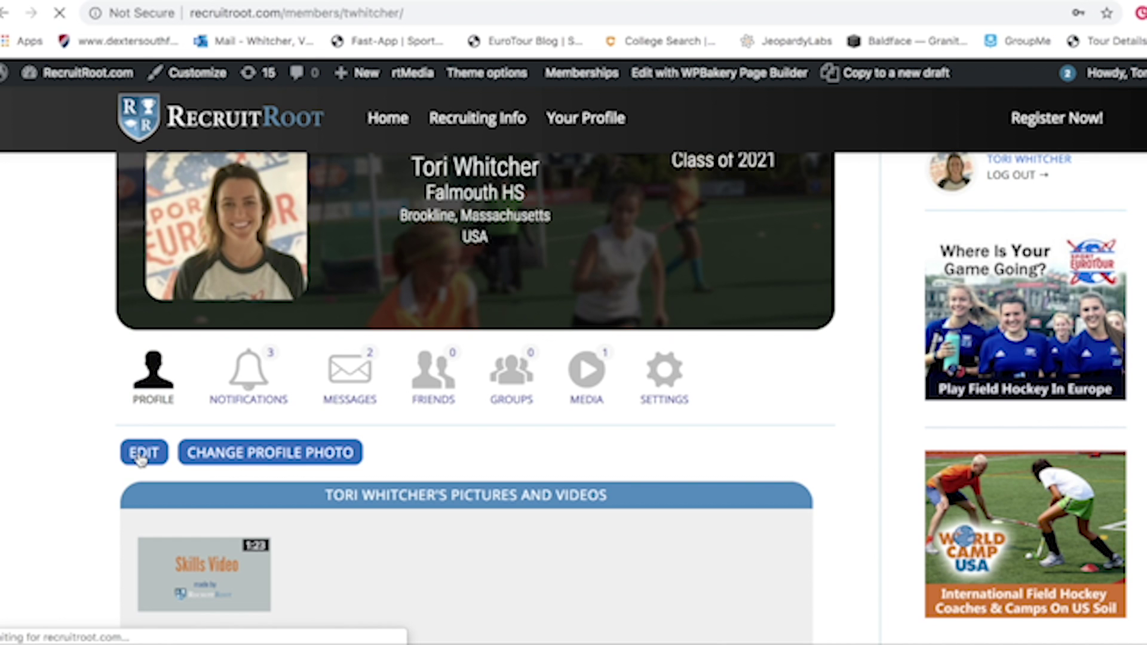
pyautogui.scroll(-5, 400, 469)
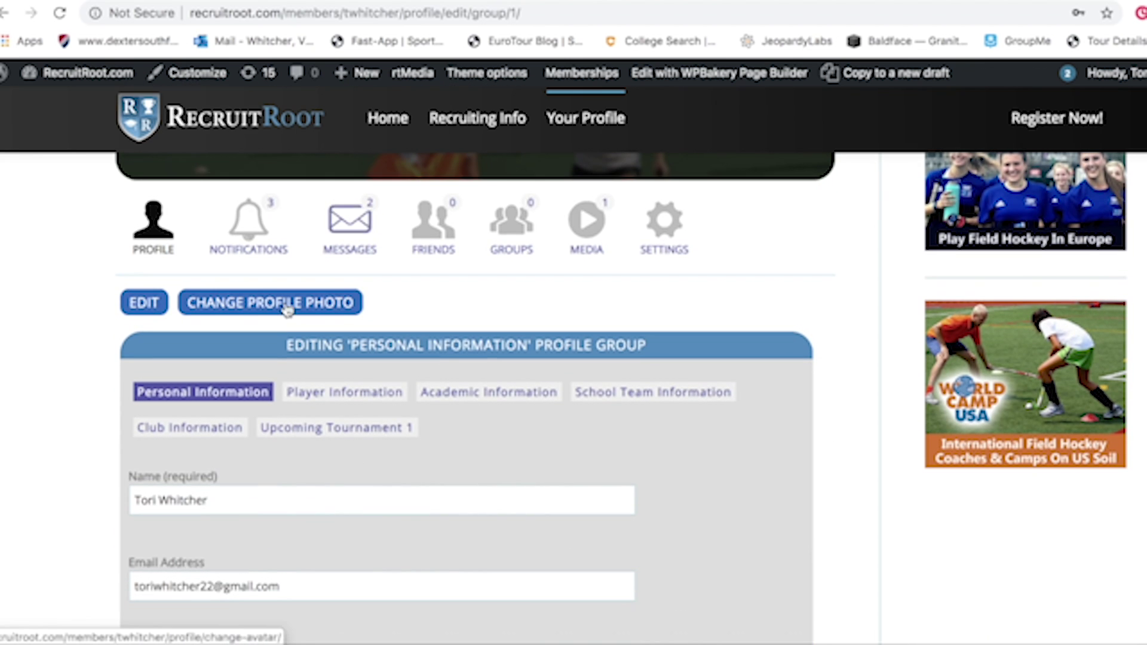
pyautogui.scroll(3, 349, 251)
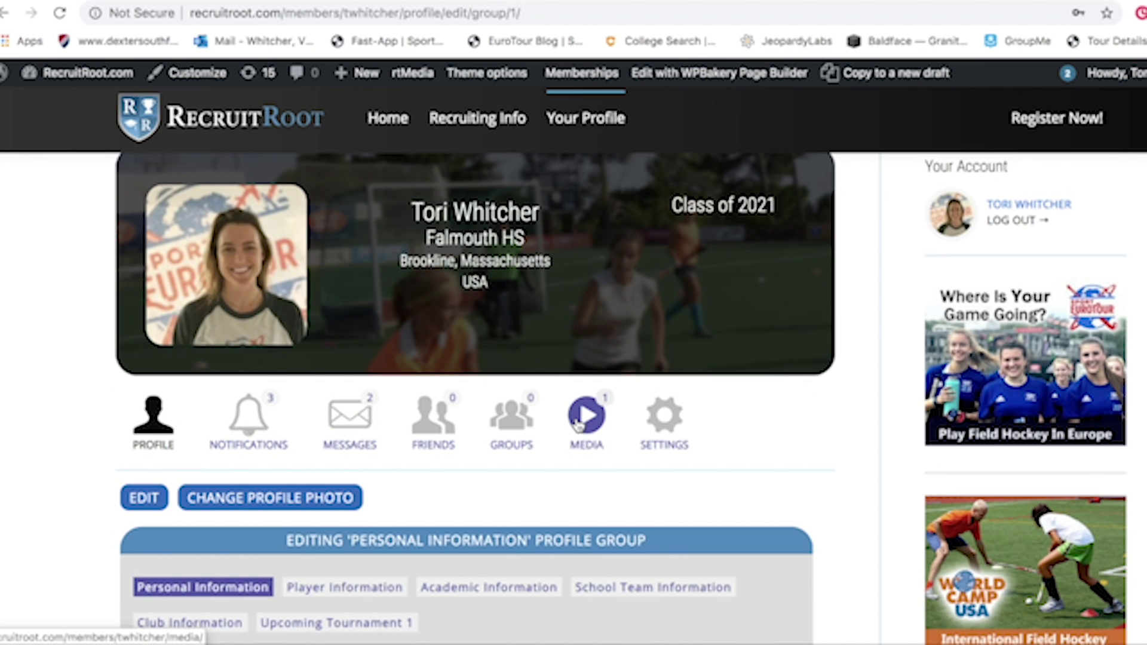
# Step: Open the athlete's Media section and review the upload option and the edit and delete options of the Skills Video
pyautogui.click(578, 422)
pyautogui.scroll(-3, 531, 498)
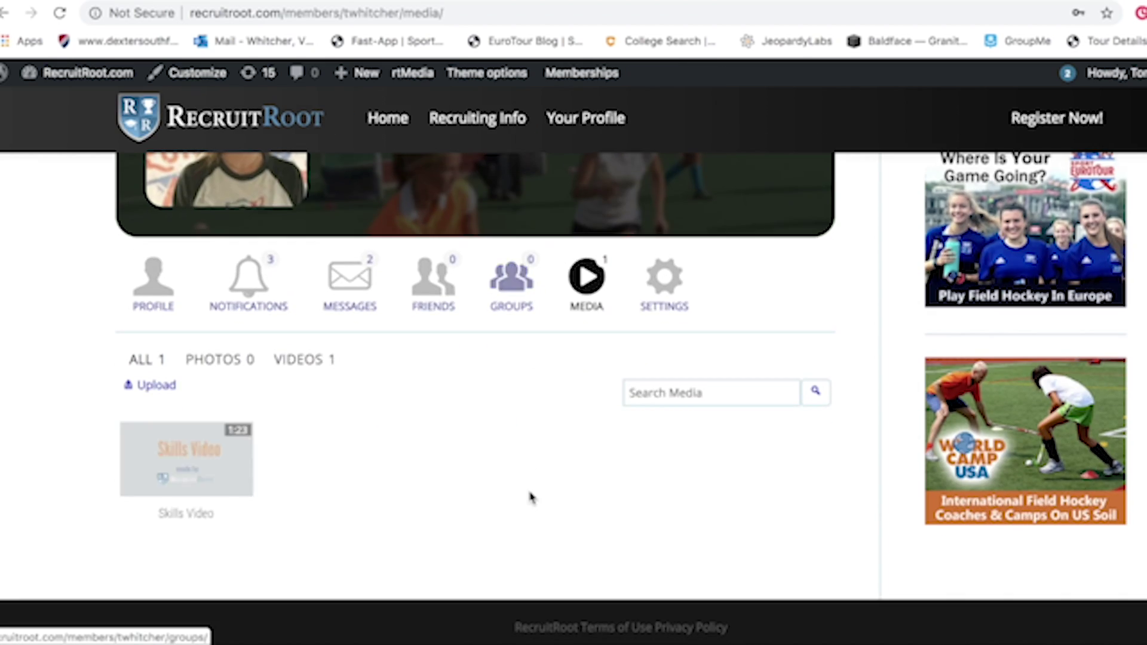
pyautogui.scroll(2, 531, 498)
pyautogui.scroll(-3, 530, 498)
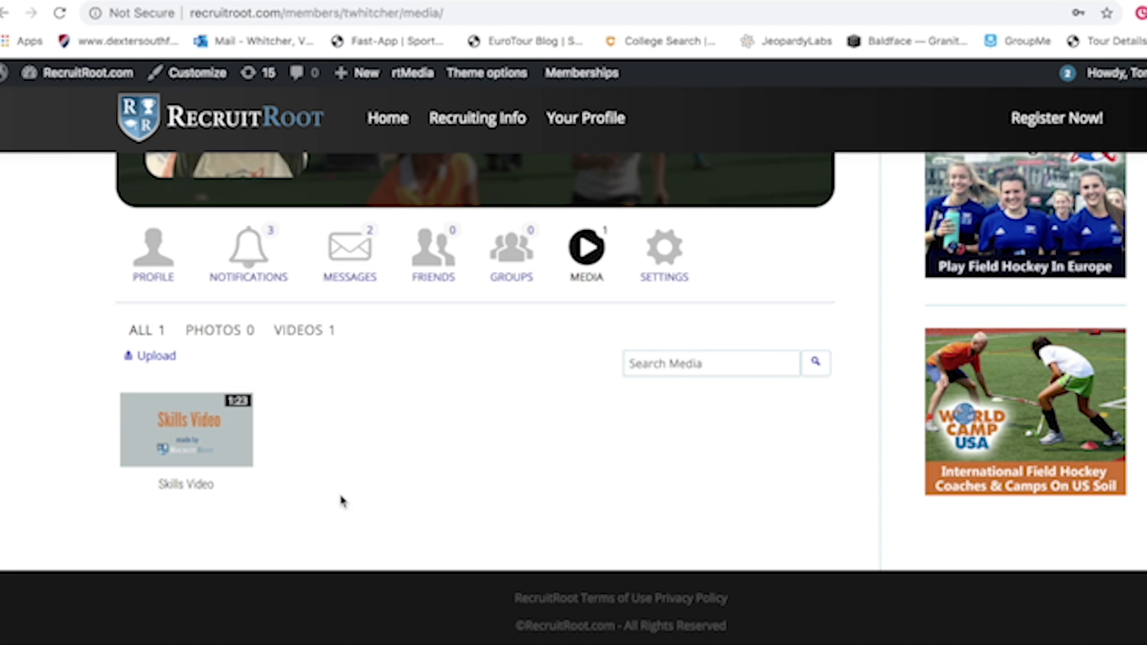
pyautogui.moveTo(191, 424)
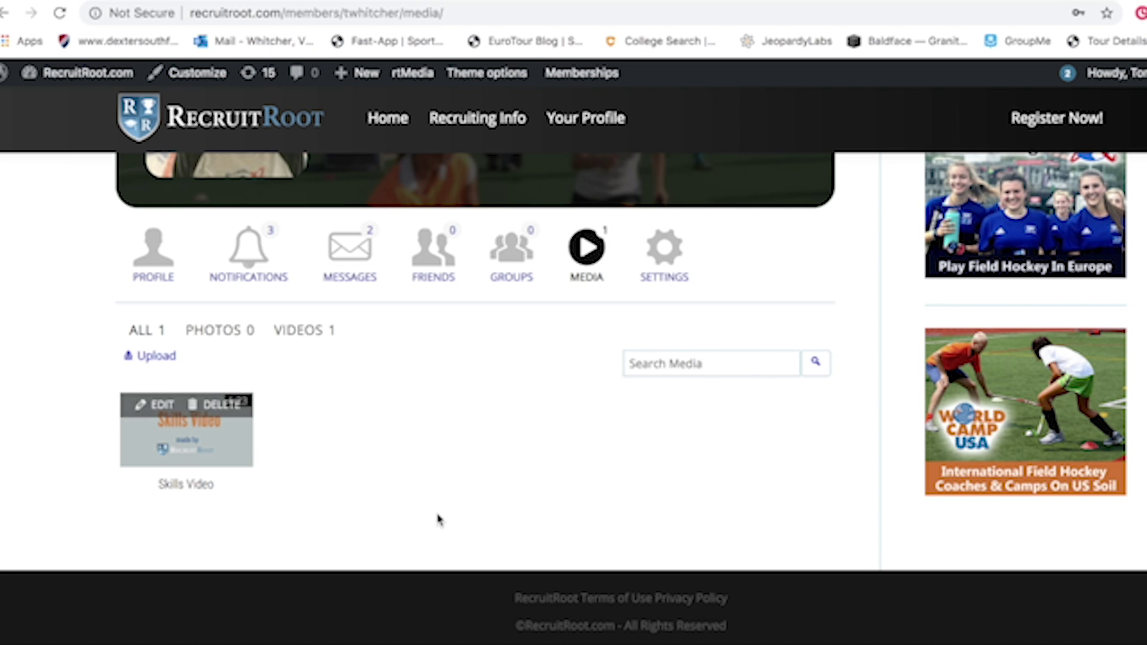
pyautogui.scroll(1, 562, 410)
pyautogui.scroll(2, 559, 408)
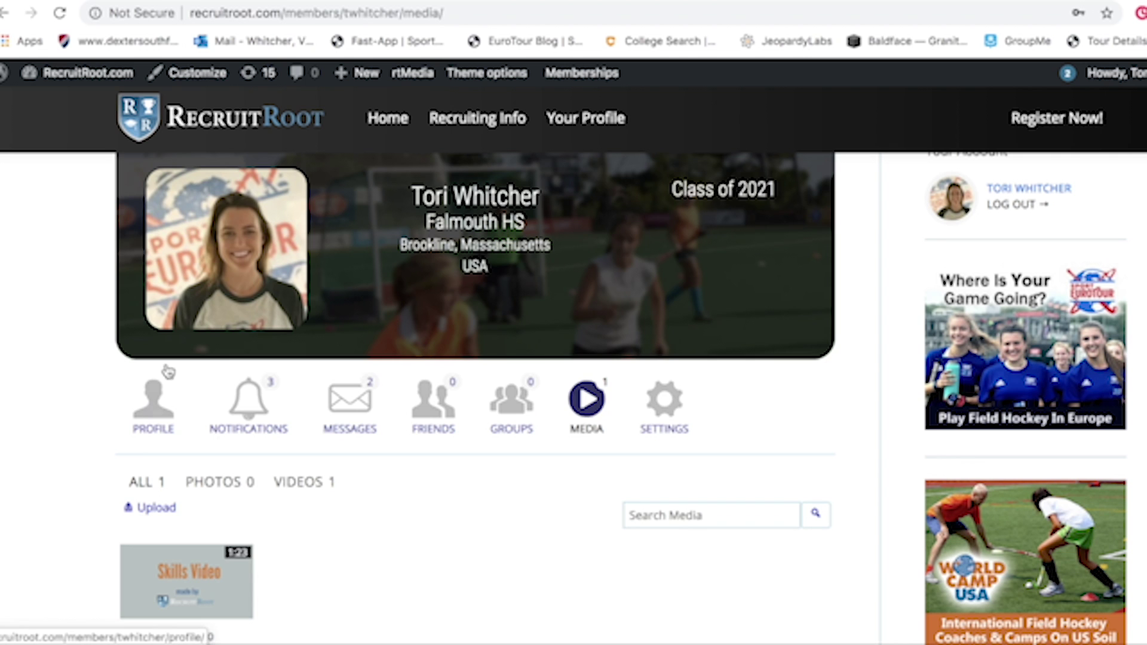
# Step: Go back to the athlete's profile from the Media section and look over the RecruitRoot home page
pyautogui.click(154, 417)
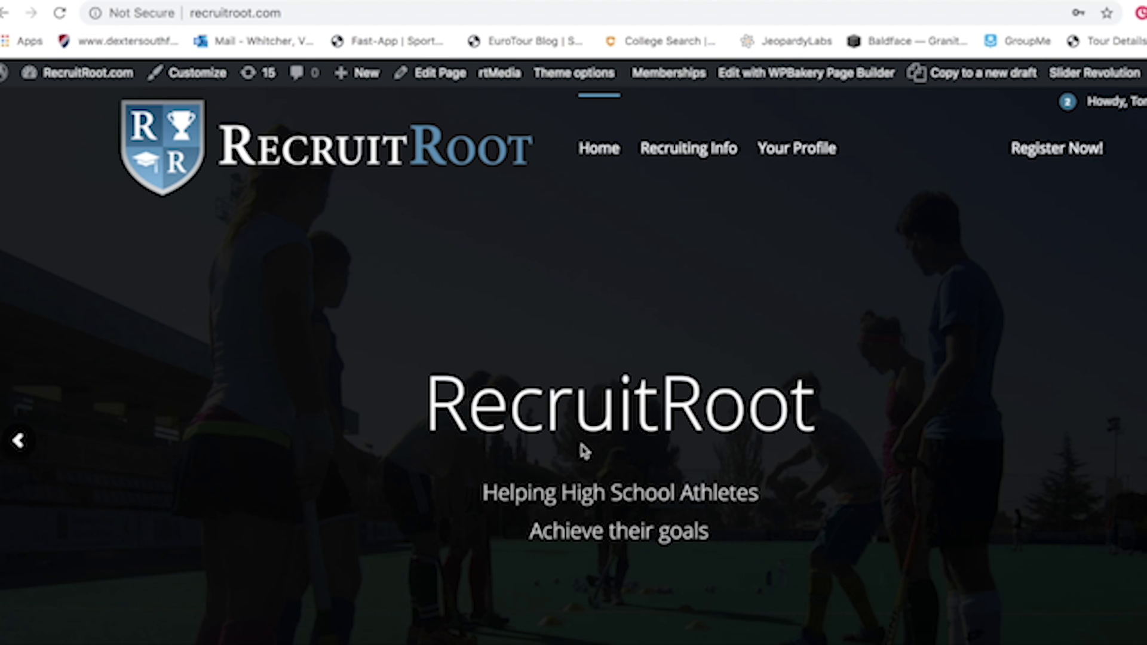
pyautogui.scroll(-10, 585, 451)
pyautogui.scroll(10, 584, 451)
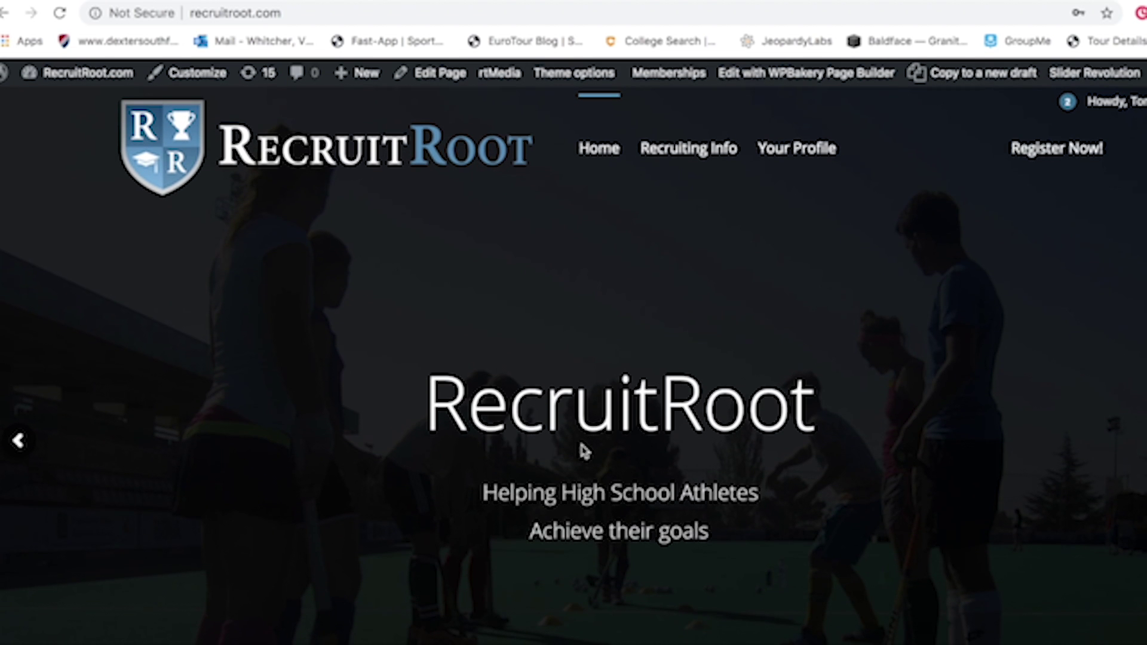